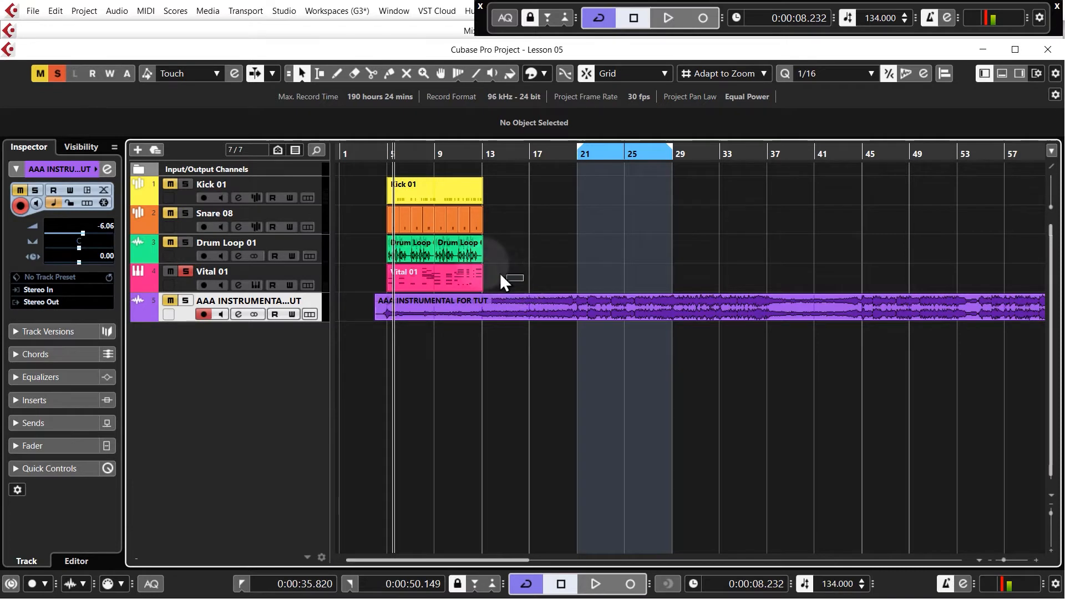
Move the Kick, Snare, Drum Loop and Vital 01 clips to start at bar 21 and place the playhead there.
left_click_drag(523, 280, 605, 198)
left_click(579, 153)
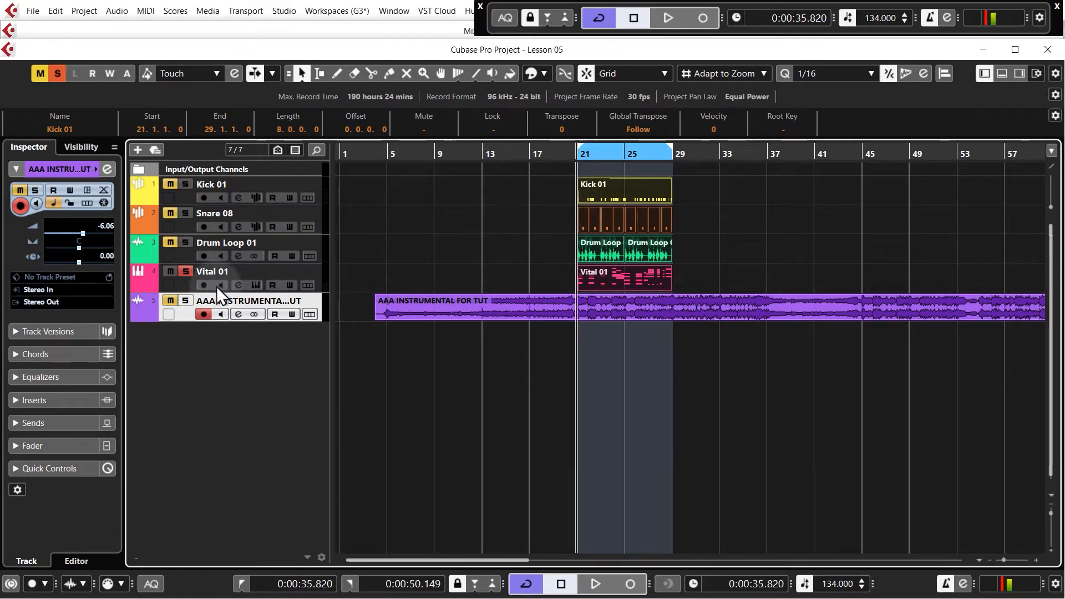
Solo the AAA INSTRUMENTAL reference track instead of Vital 01 and audition its section from bar 21.
left_click(186, 301)
left_click(186, 271)
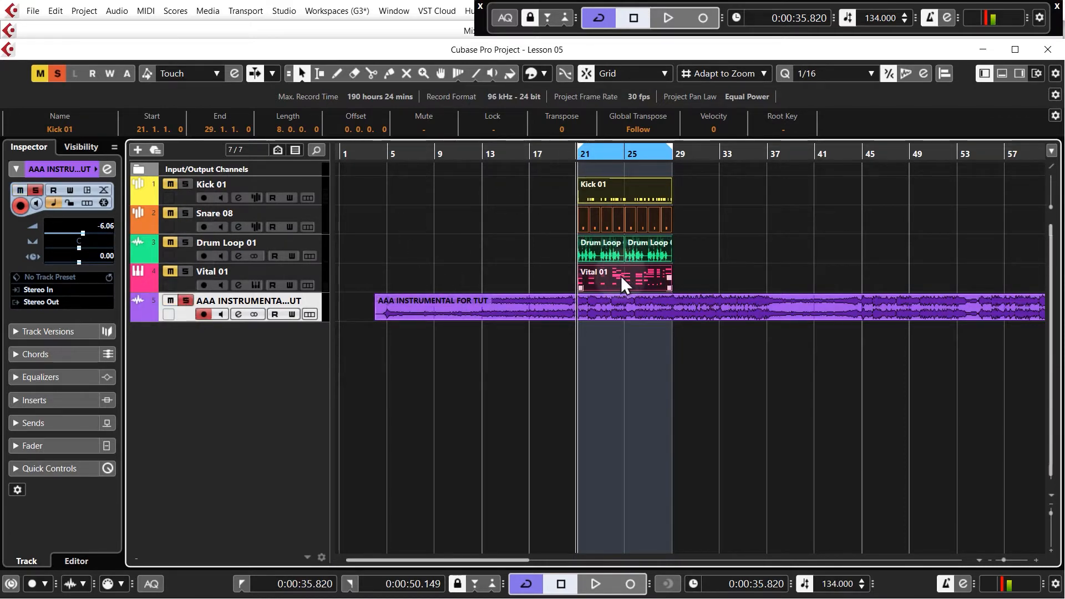
key("space")
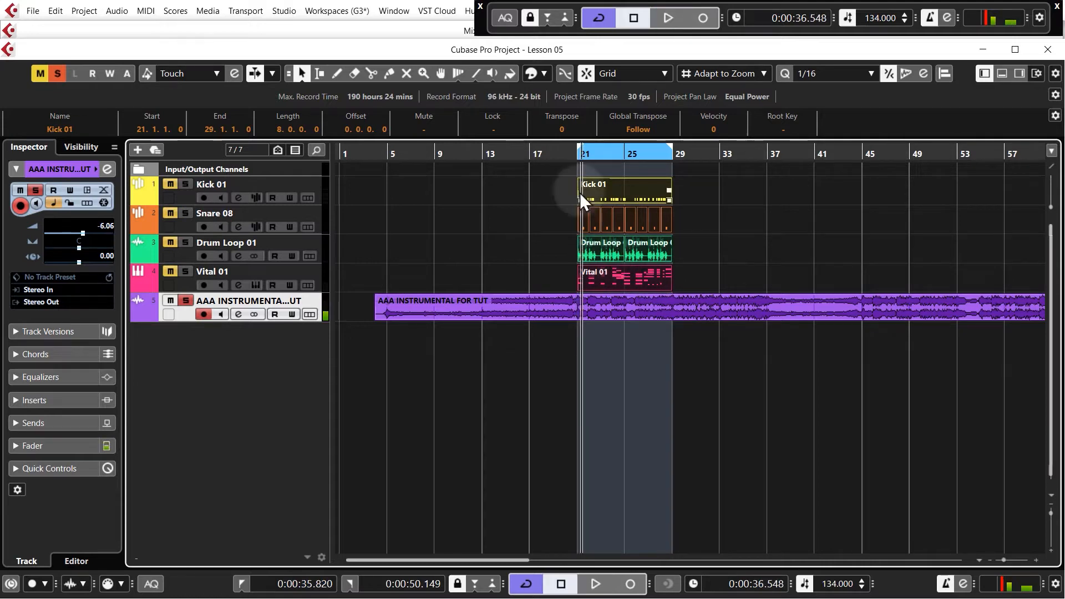
left_click(581, 158)
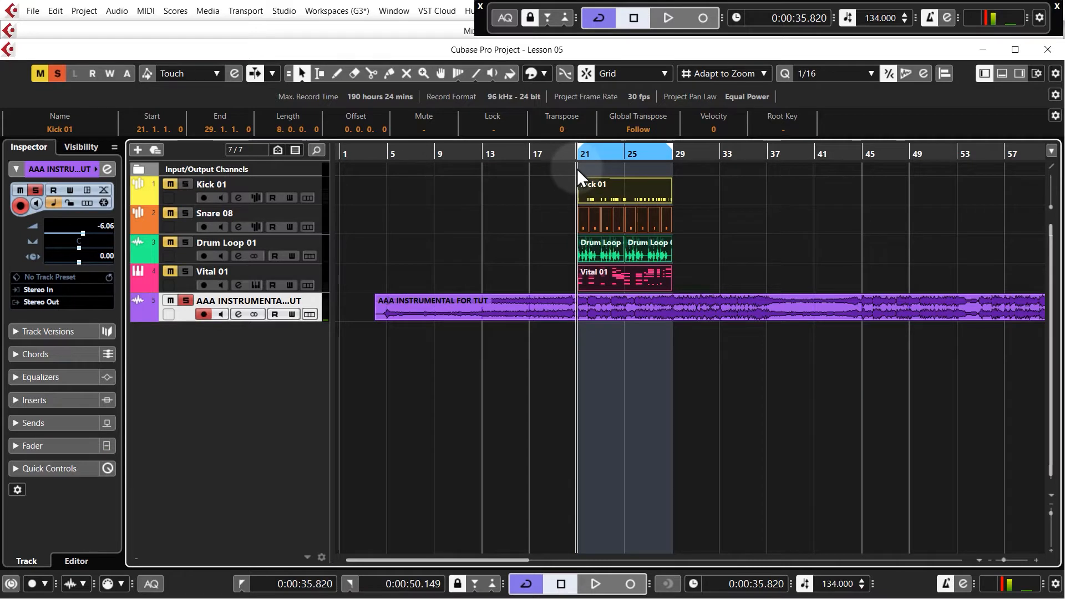
key("space")
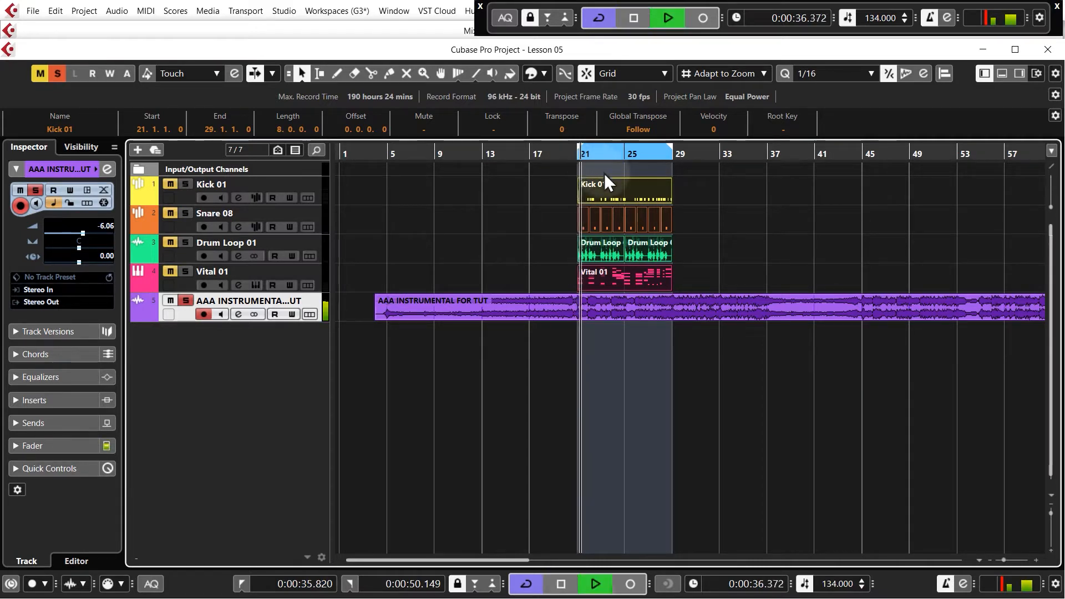
key("space")
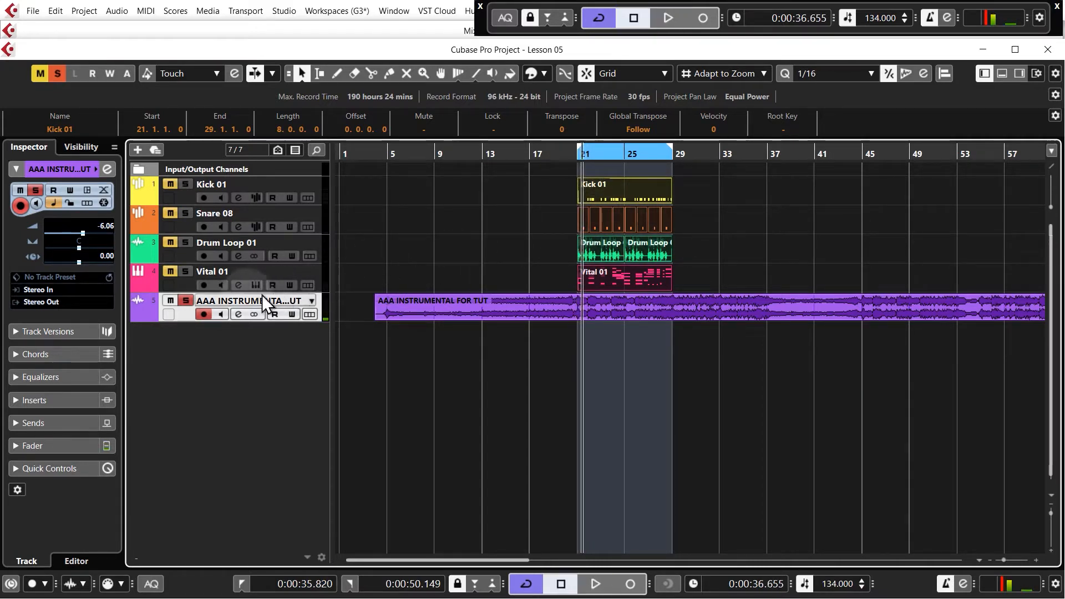
Turn off solo on the AAA INSTRUMENTAL track, mute it, and return the playhead to bar 21.
left_click(185, 300)
left_click(170, 300)
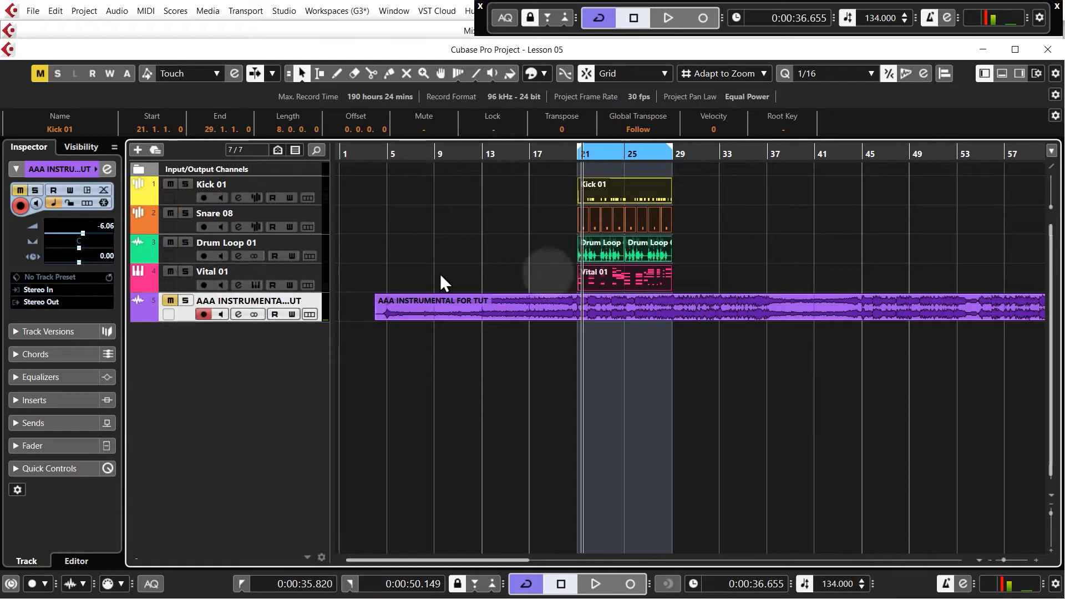
left_click(557, 276)
left_click(577, 155)
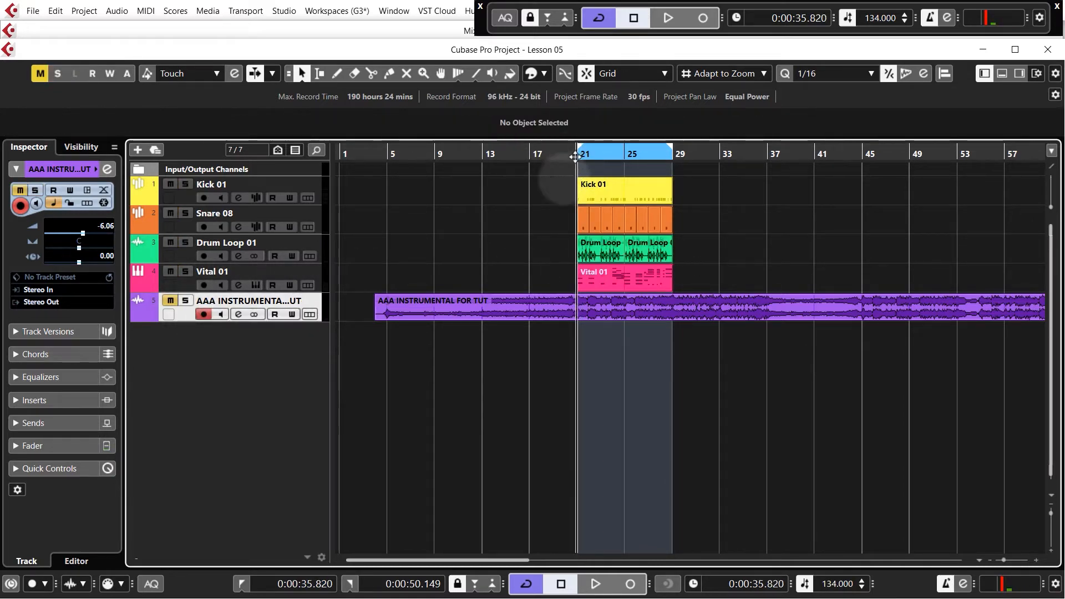
Add one Vital instrument track below Vital 01, routed to Stereo Out, and close its plugin window.
right_click(321, 274)
mouse_move(342, 284)
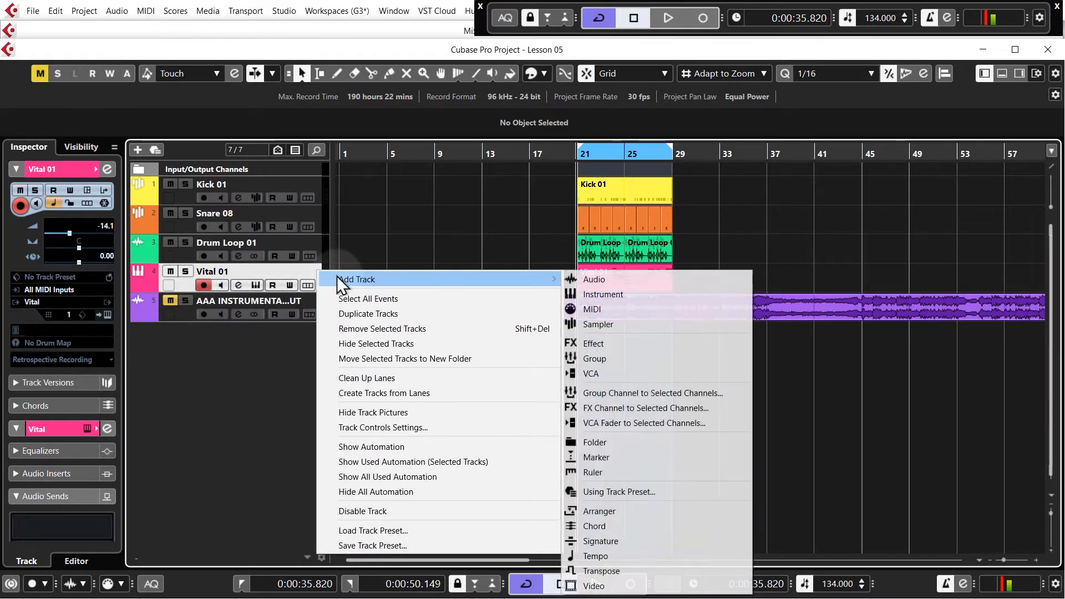
left_click(588, 295)
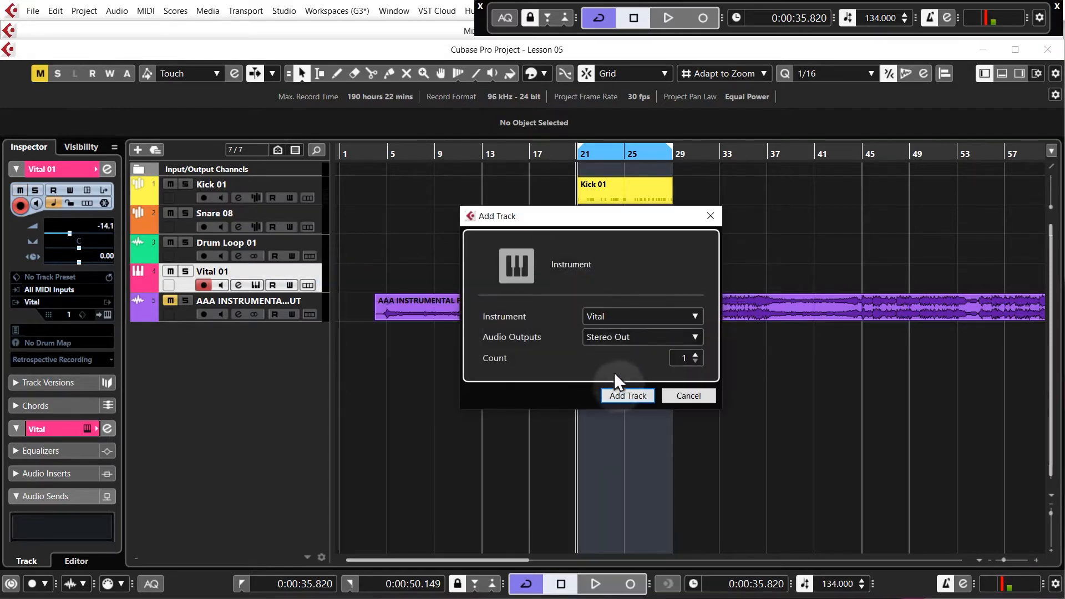
left_click(616, 393)
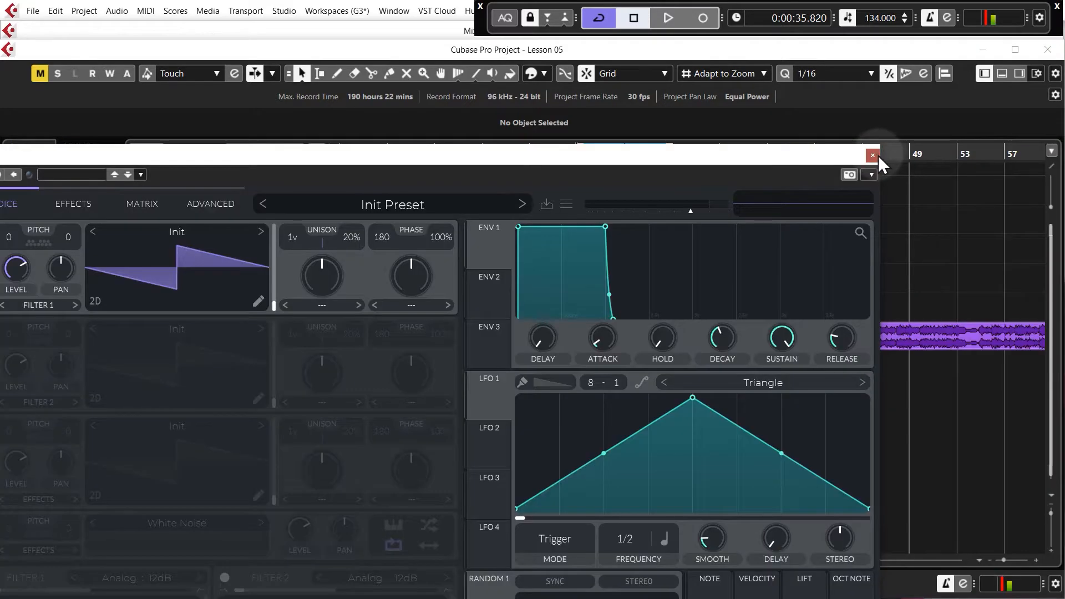
left_click(874, 156)
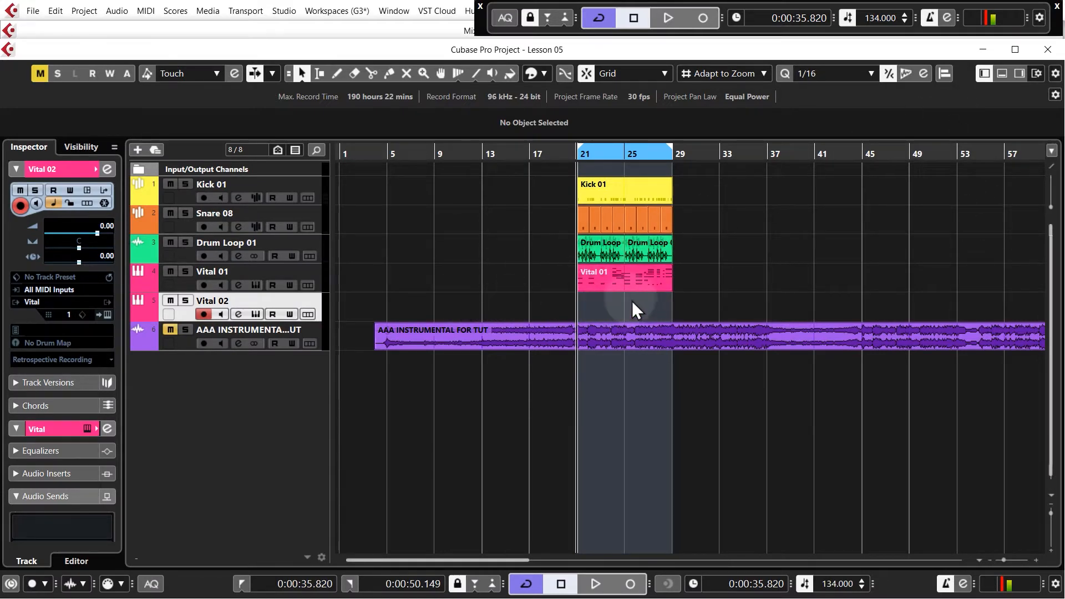
Import the MIDI file BTP - Future Bass - Bass Melody Layer onto the Vital 02 track at bar 21.
left_click(1020, 73)
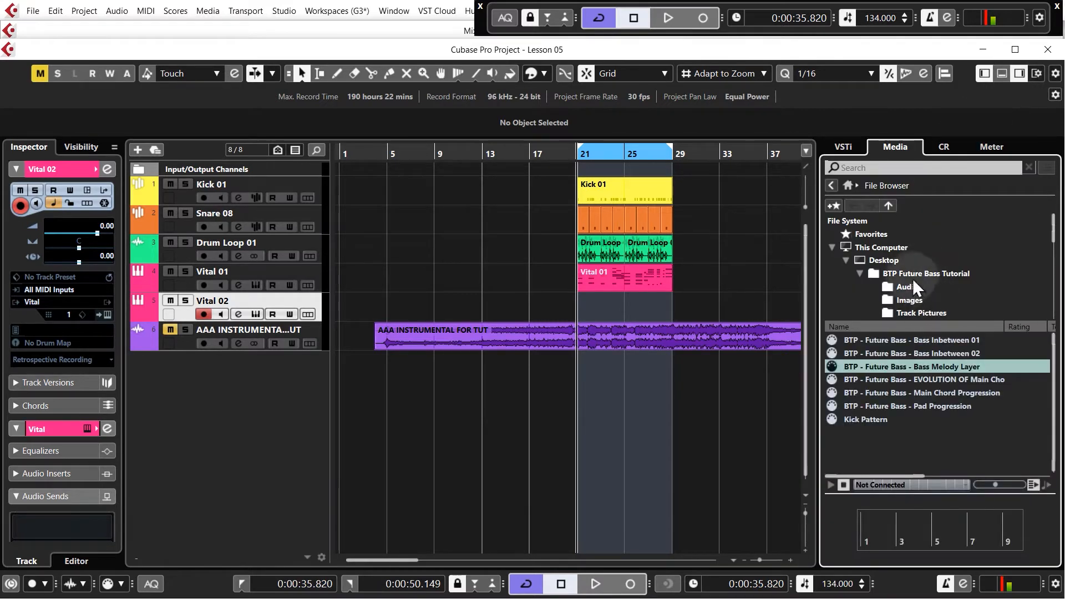
scroll(915, 280, "down", 3)
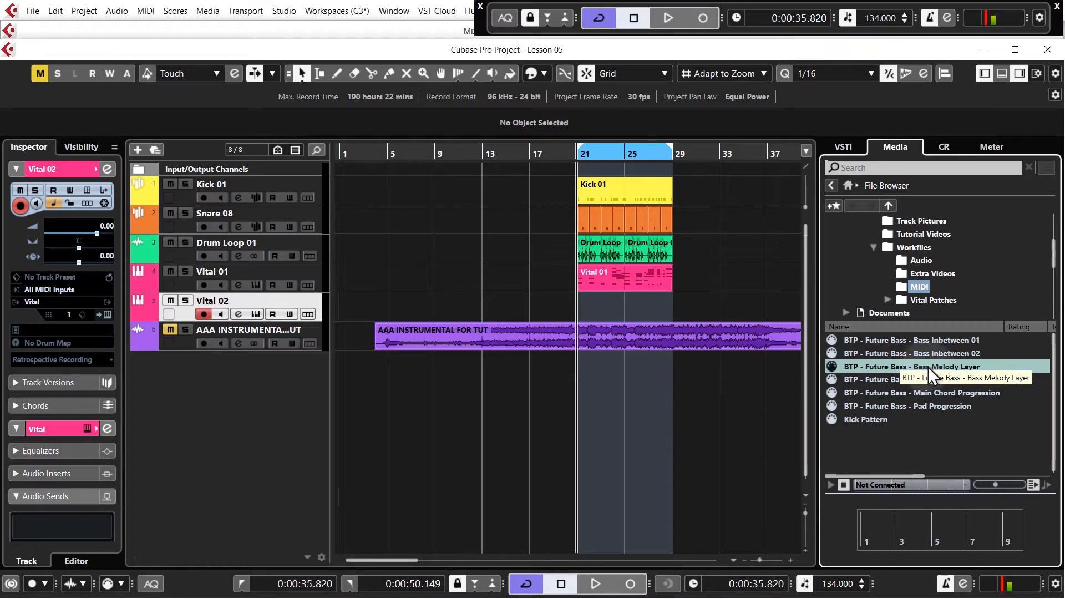
left_click_drag(891, 367, 583, 314)
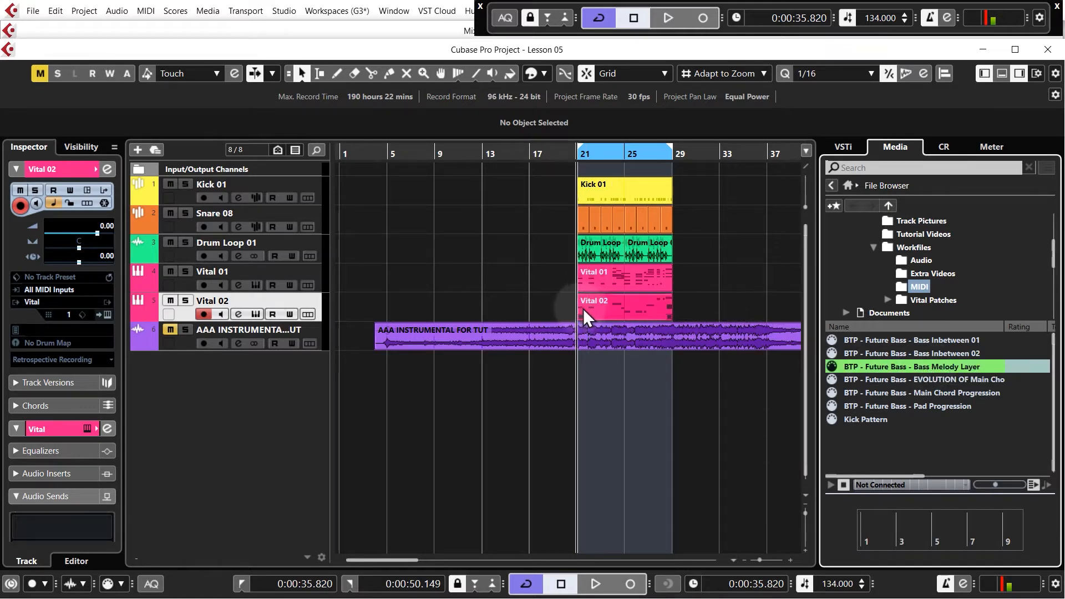
Rename the Vital 02 track as Vital Bass Layer.
double_click(244, 302)
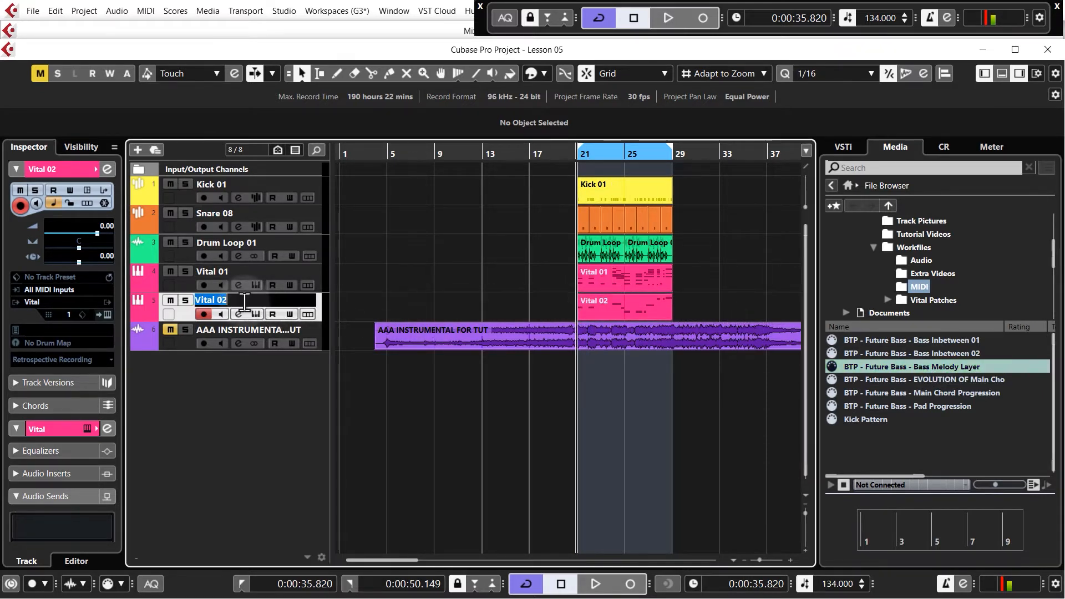
key("BackSpace")
key("BackSpace")
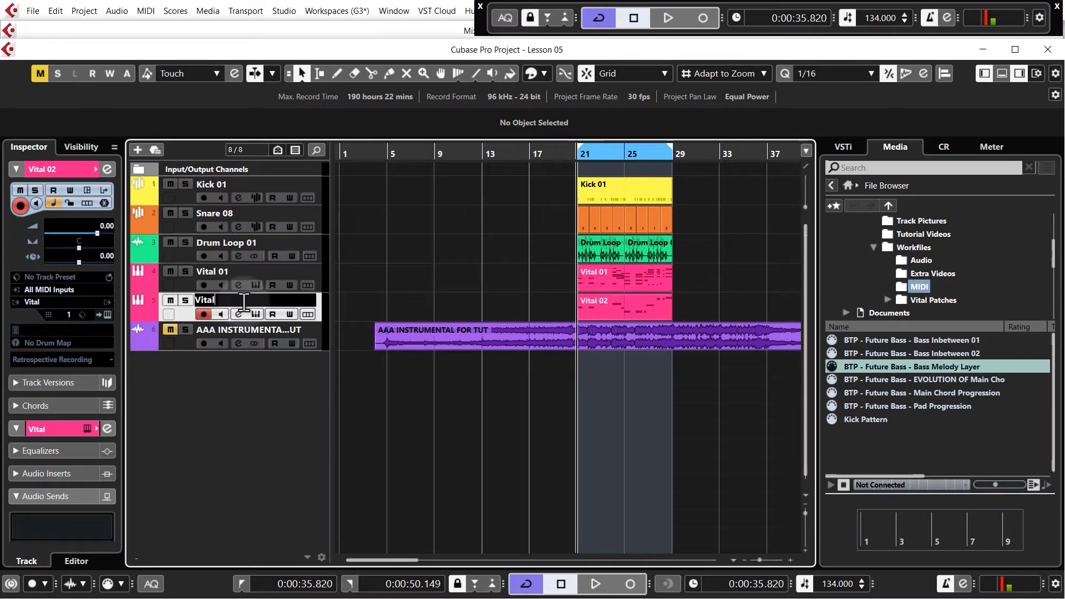
type("Bass Layer")
Rename the Vital 01 track as Vital Chords.
double_click(247, 271)
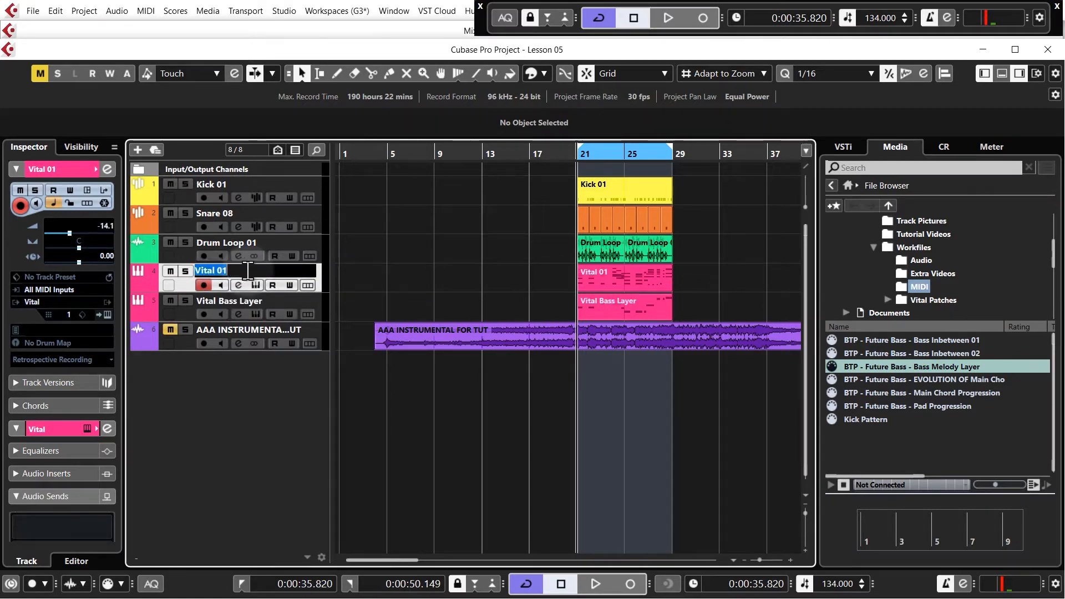
left_click(248, 270)
key("BackSpace")
key("BackSpace")
type("Chords")
key("Return")
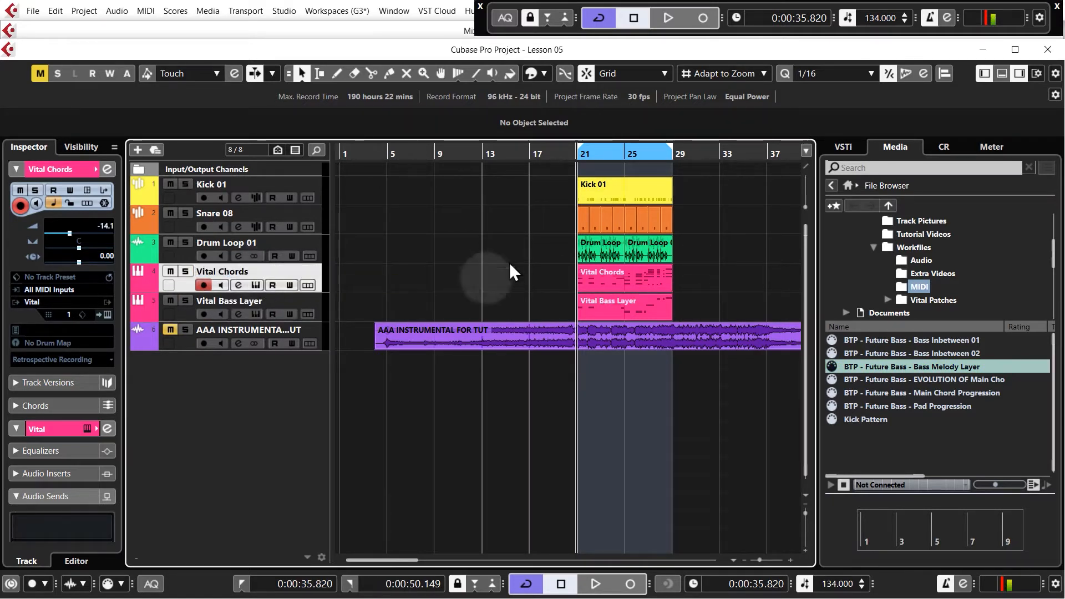
Hide the media browser and open the Vital Bass Layer track's instrument editor in full view.
left_click(322, 308)
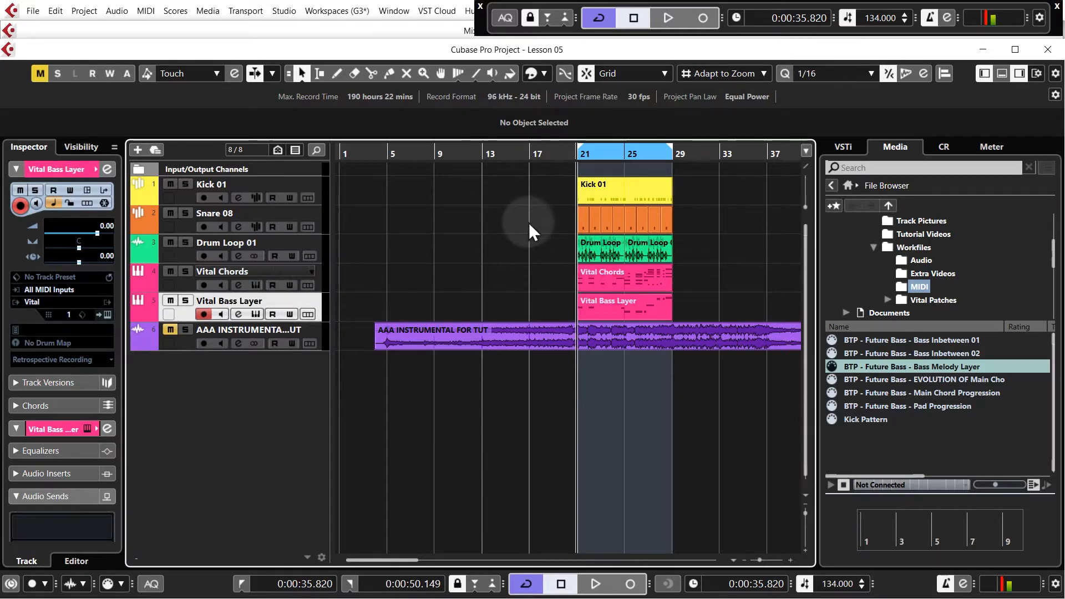
left_click(1024, 76)
key("h")
key("h")
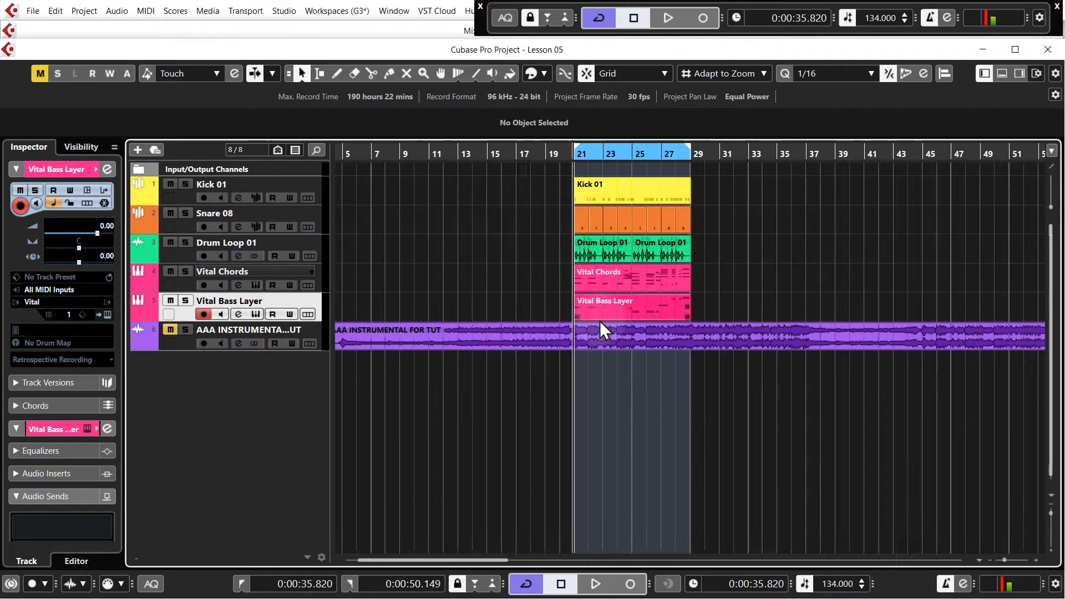
left_click(238, 315)
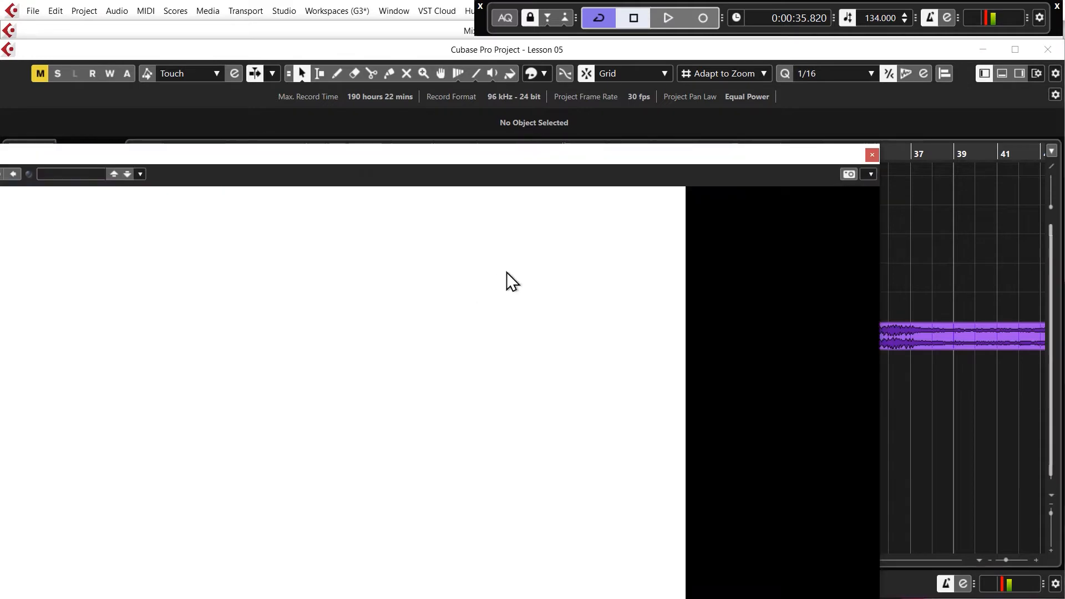
left_click_drag(620, 50, 658, 2)
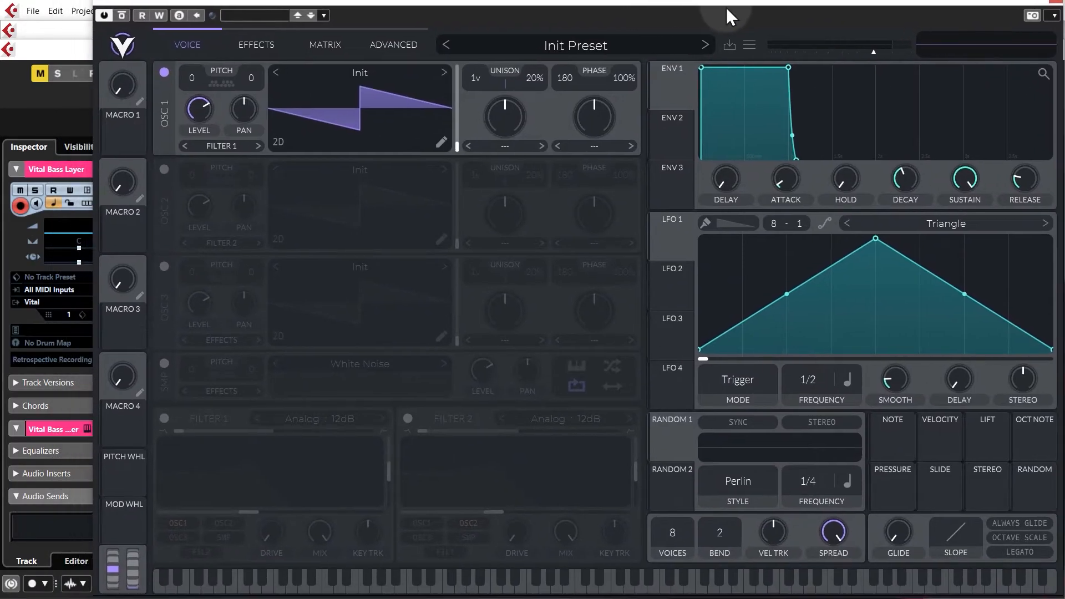
Load the external preset BTP - Bass - Future Pop - Bone.vital from the Vital Patches folder.
left_click(749, 45)
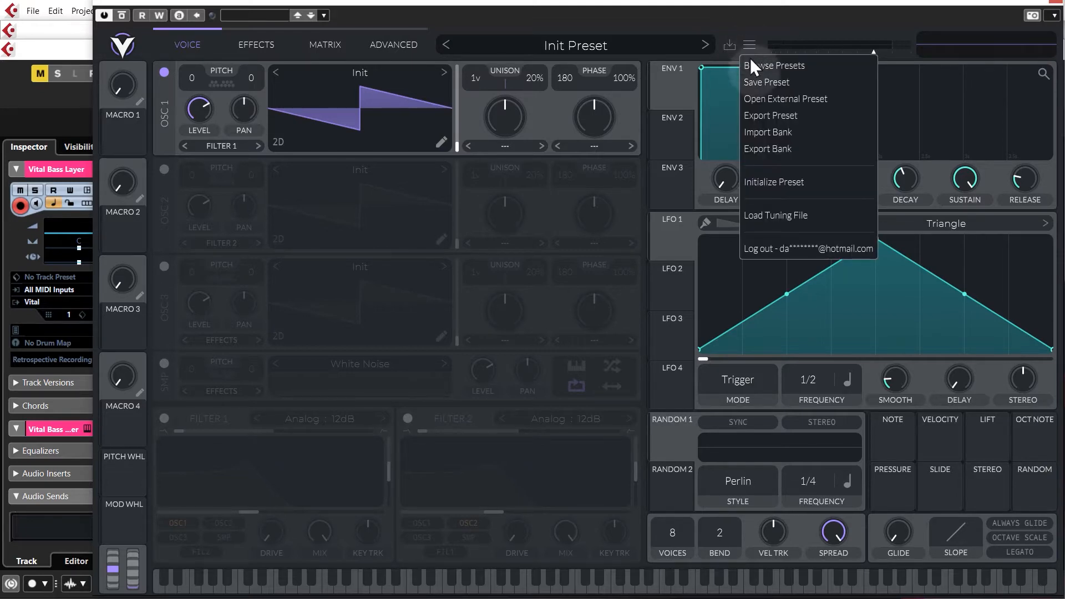
left_click(762, 98)
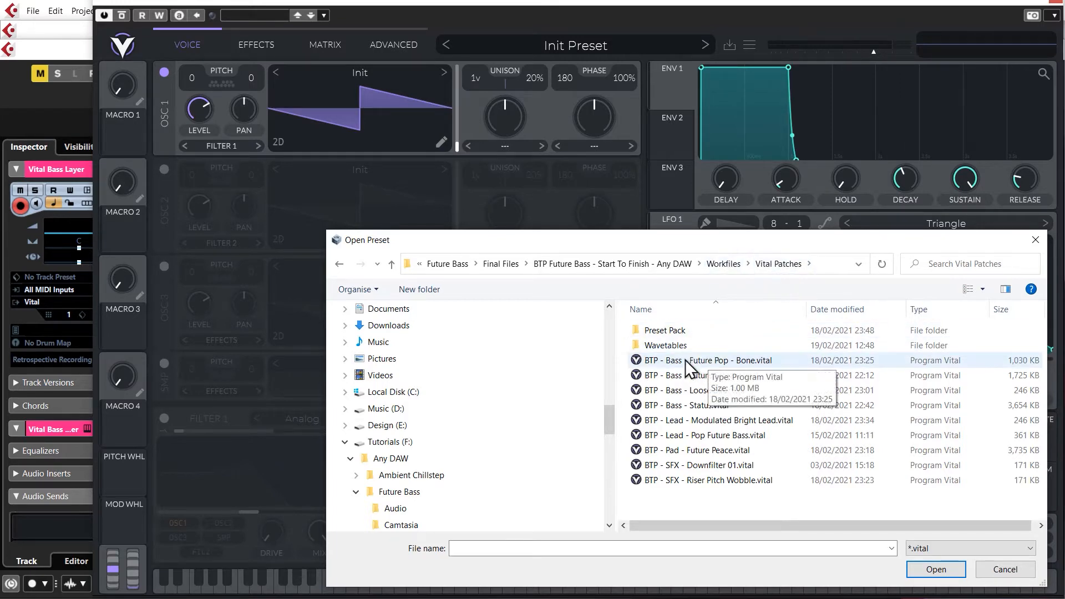
double_click(740, 361)
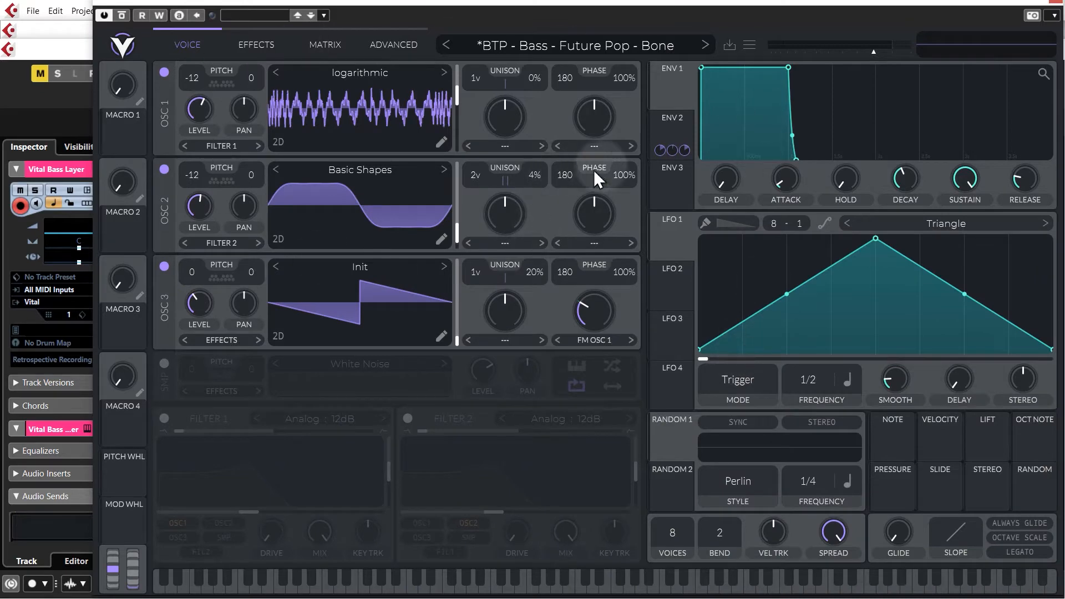
Solo the Vital Bass Layer track and lower its volume to -12.7, keeping the synth editor open.
left_click_drag(999, 10, 946, 508)
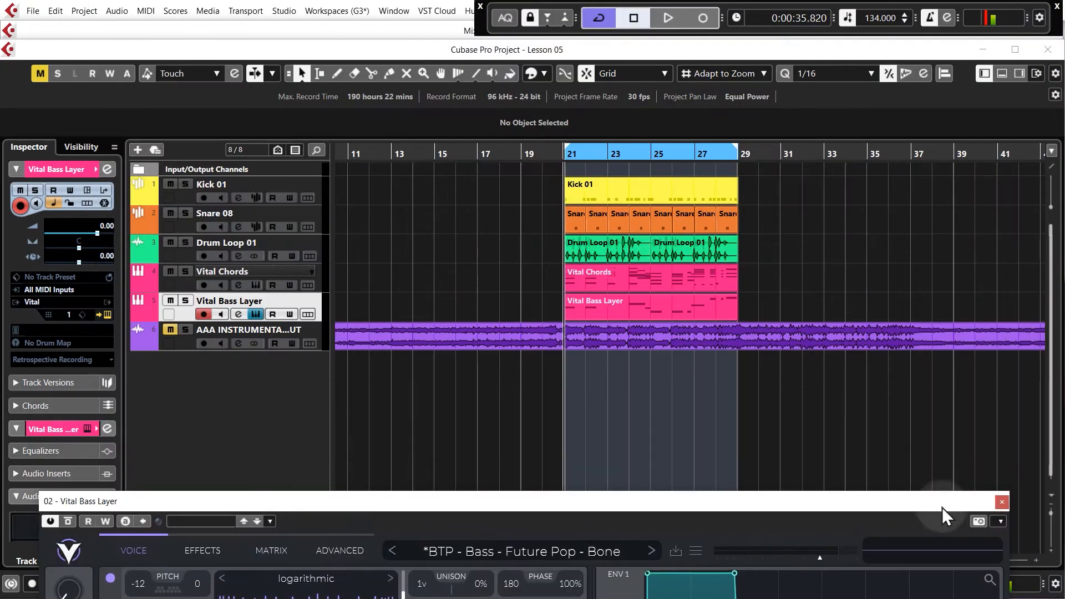
left_click(186, 301)
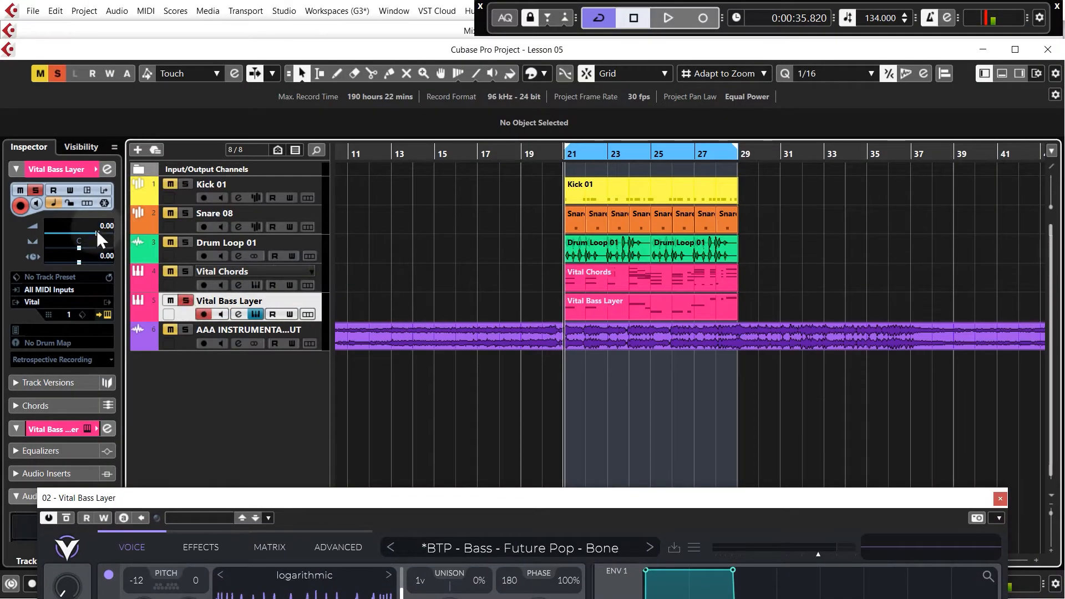
left_click_drag(97, 233, 71, 233)
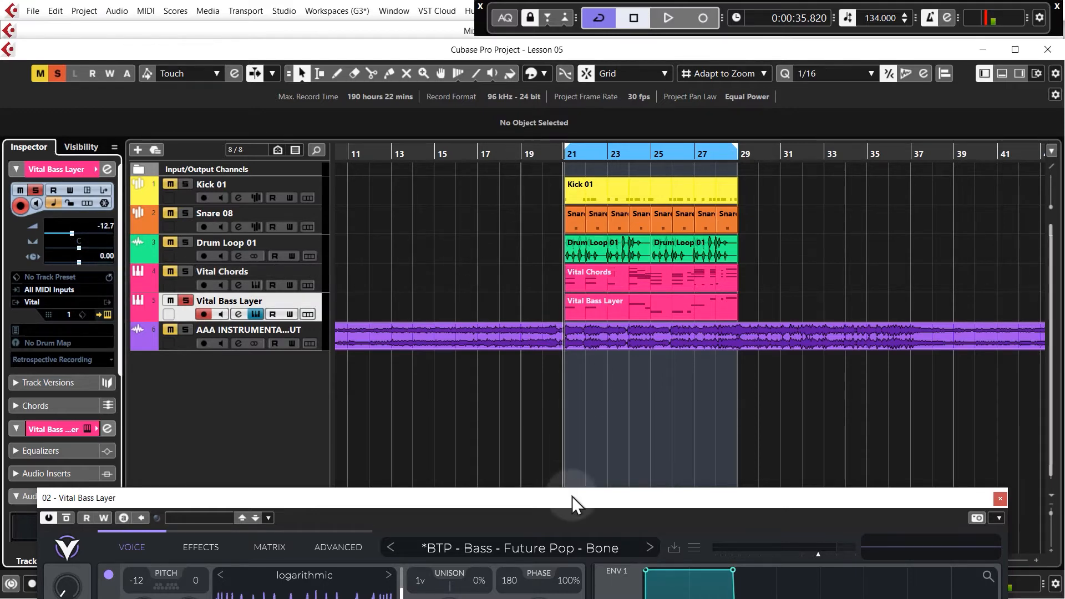
left_click_drag(573, 500, 638, 4)
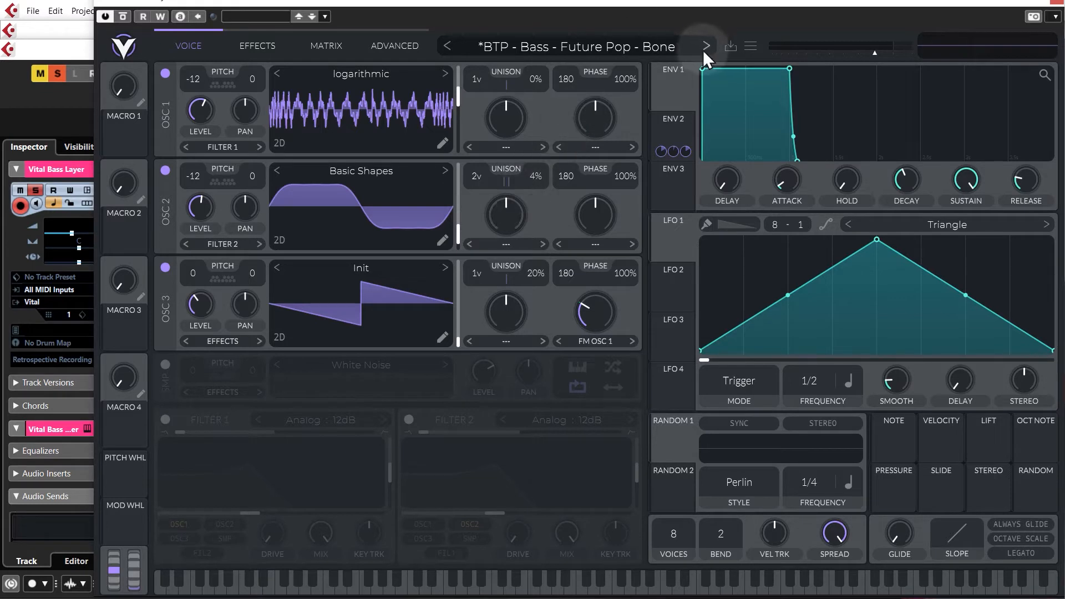
Reset the Vital synth on the bass layer to the initialized preset.
left_click(750, 47)
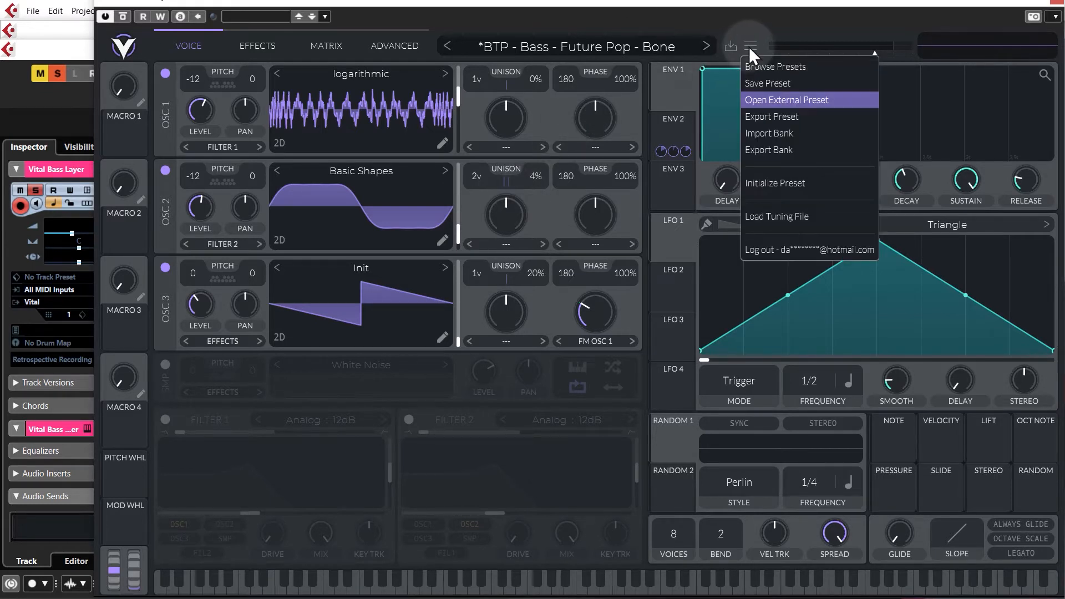
left_click(772, 180)
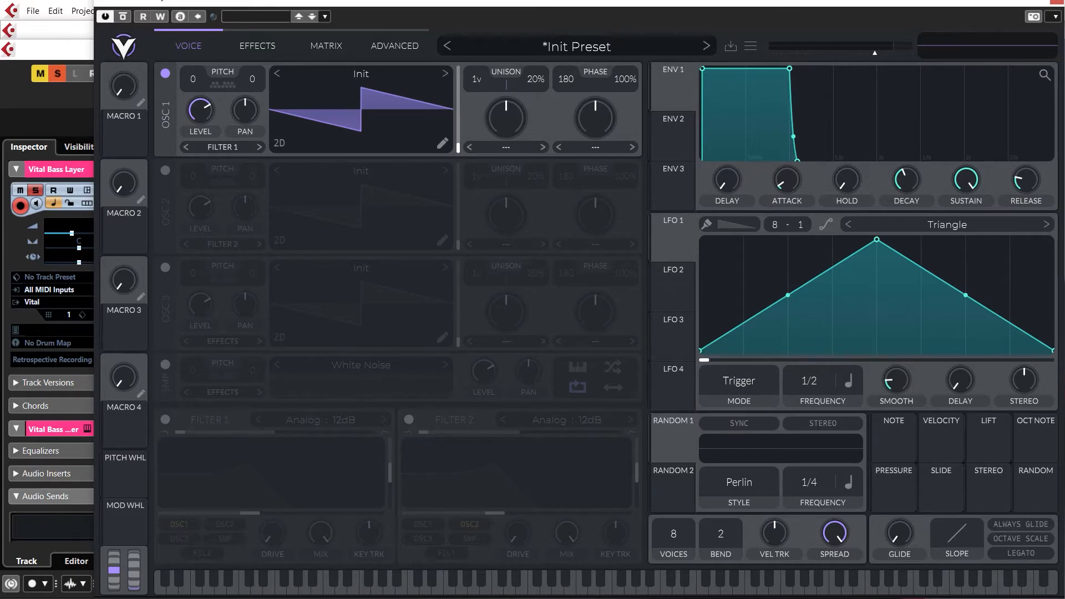
Import the logarithmic audio file from outside the synth into oscillator 1 as a wavetable.
left_click(1057, 2)
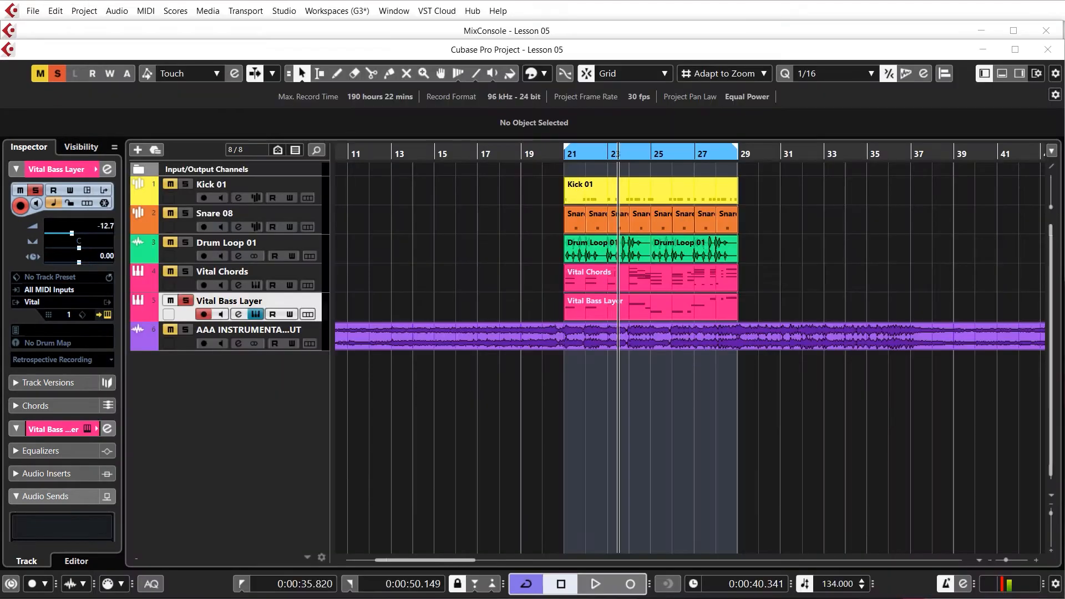
key("e")
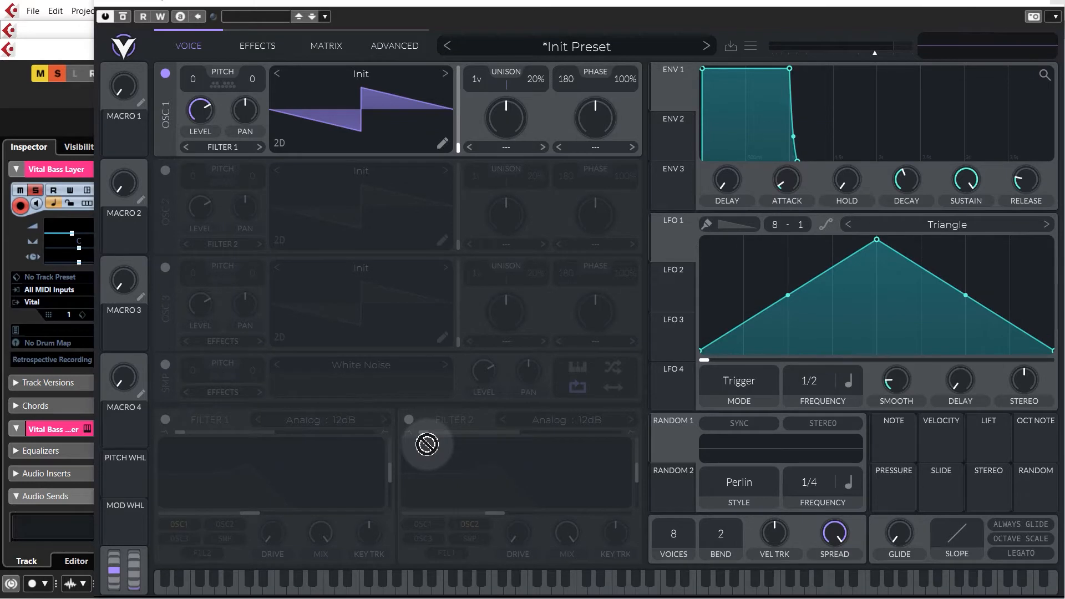
left_click_drag(423, 440, 383, 90)
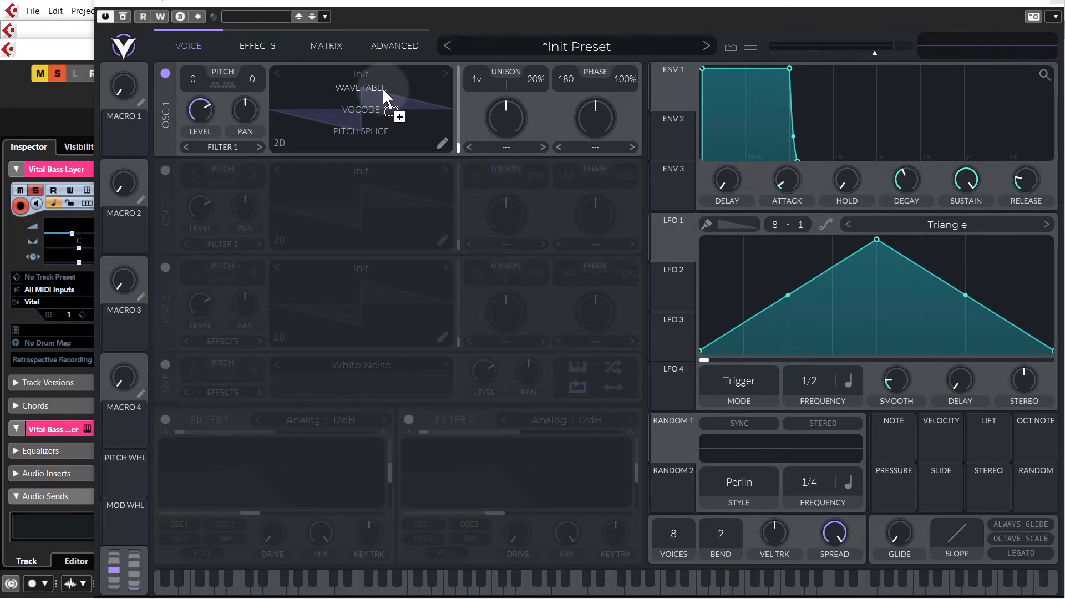
left_click_drag(384, 111, 368, 88)
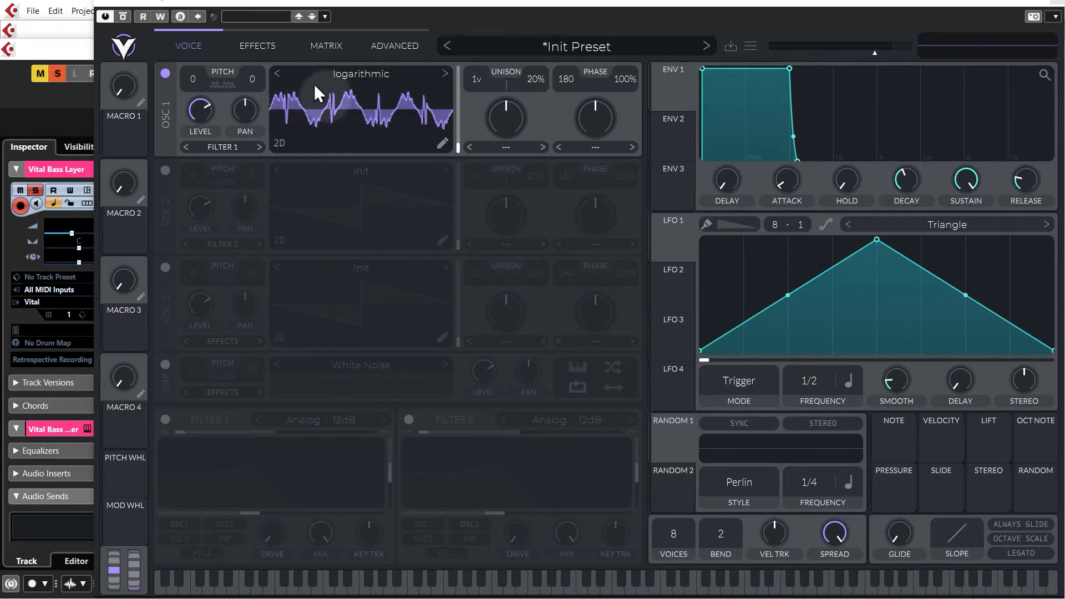
Set oscillator 1's pitch to -12, raise its wavetable position to about the middle and modulate that position with ENV 2.
mouse_move(459, 150)
left_mouse_down()
mouse_move(458, 74)
mouse_move(461, 151)
left_mouse_up()
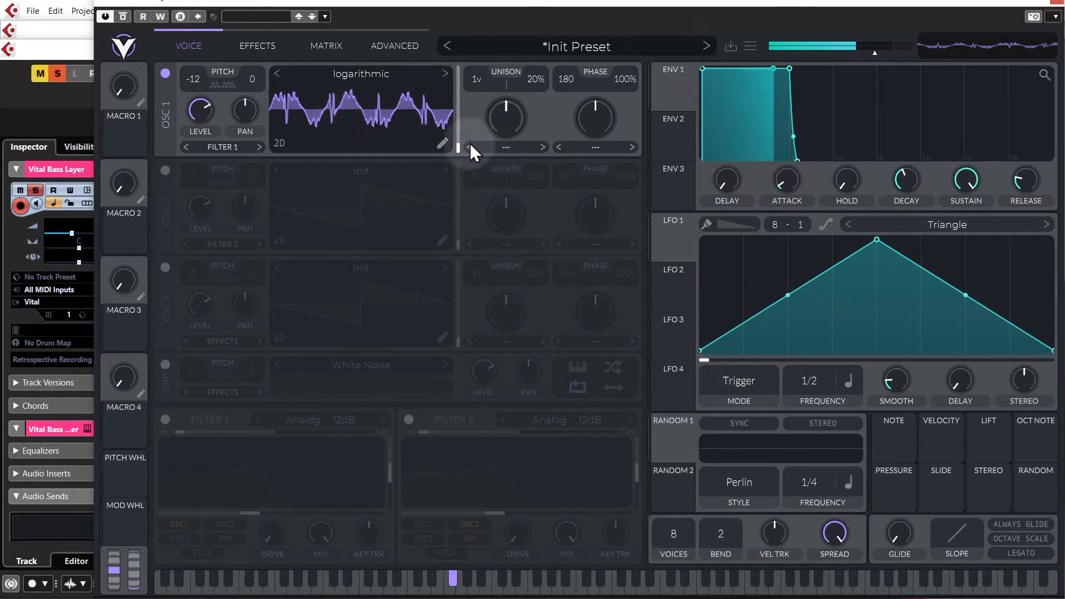
left_click_drag(458, 149, 463, 105)
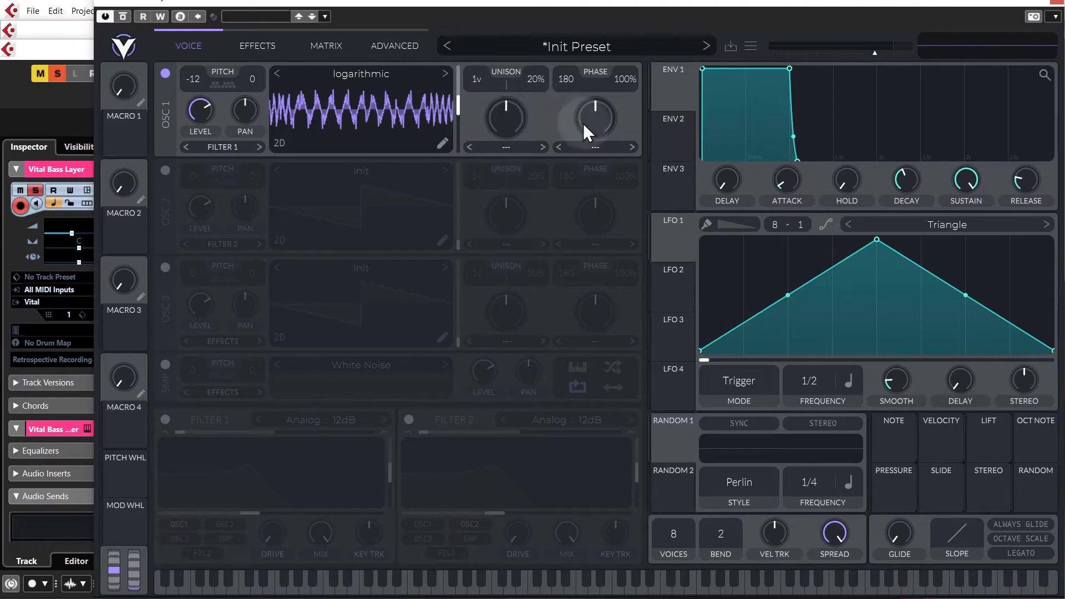
left_click(672, 130)
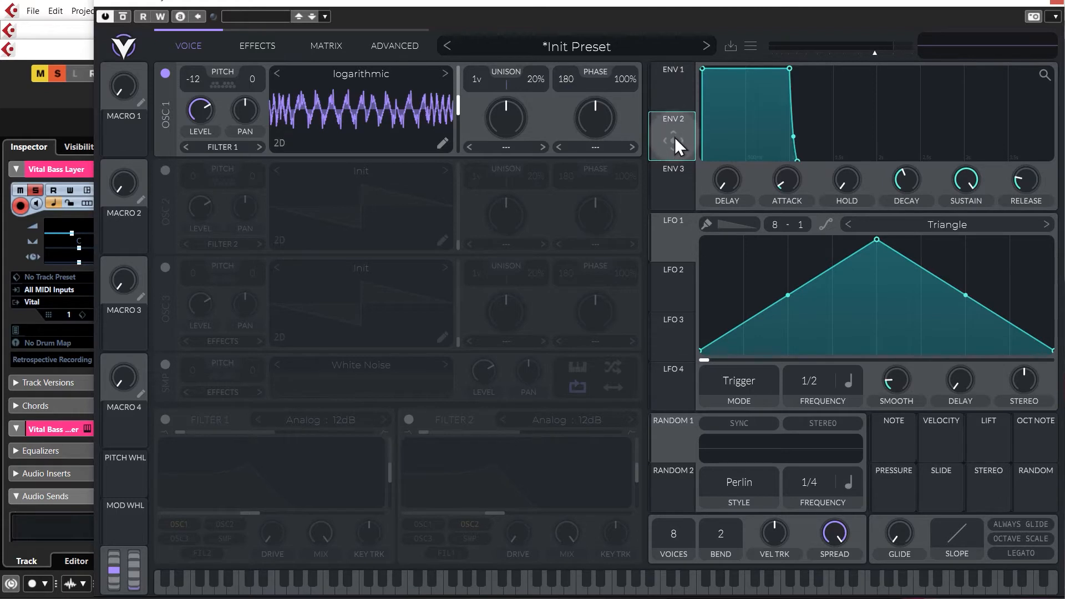
left_click_drag(675, 138, 443, 110)
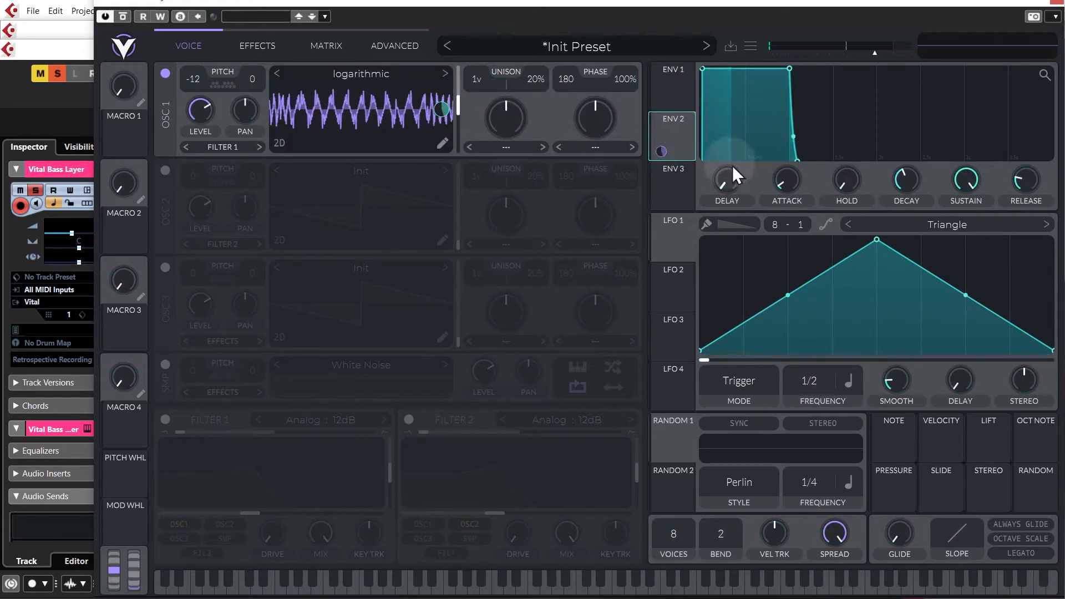
Give ENV 2 a long, upward-curved attack and fine-tune oscillator 1's wavetable position with a smaller modulation amount.
left_click_drag(789, 168, 790, 145)
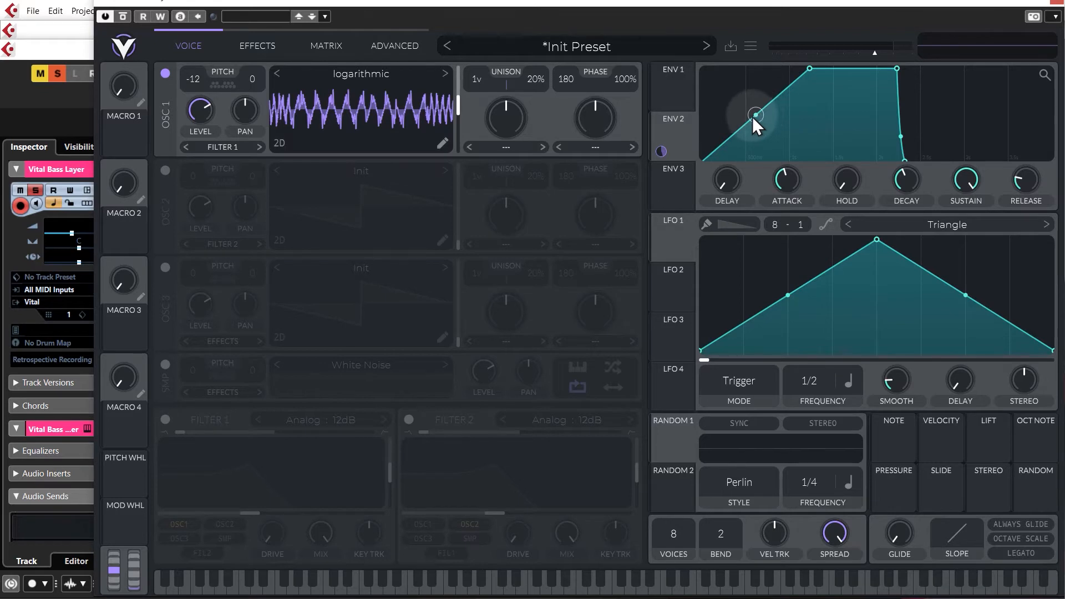
left_click_drag(757, 115, 747, 74)
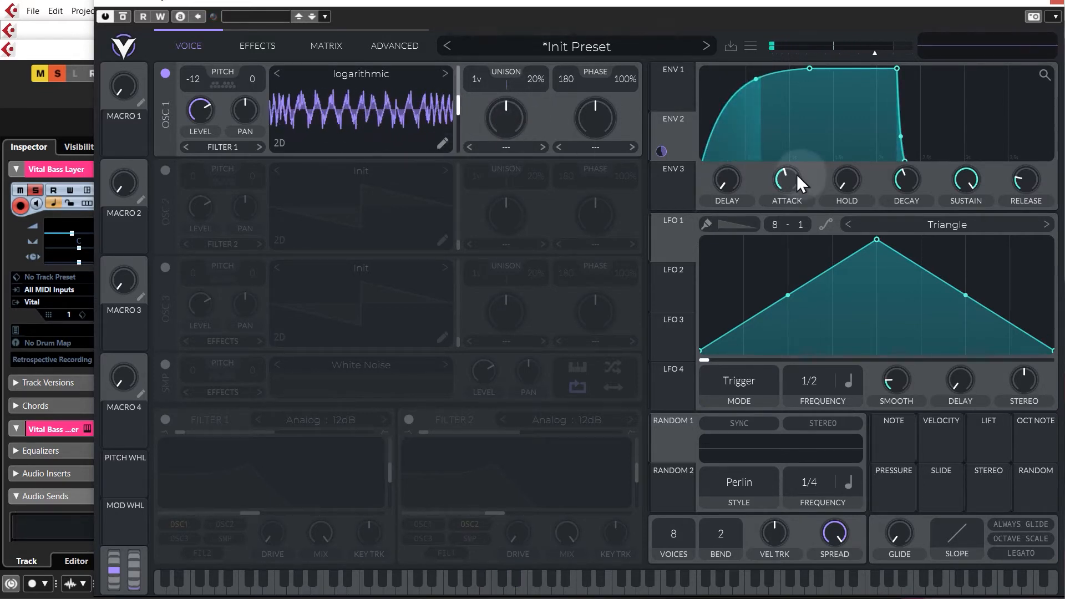
mouse_move(662, 152)
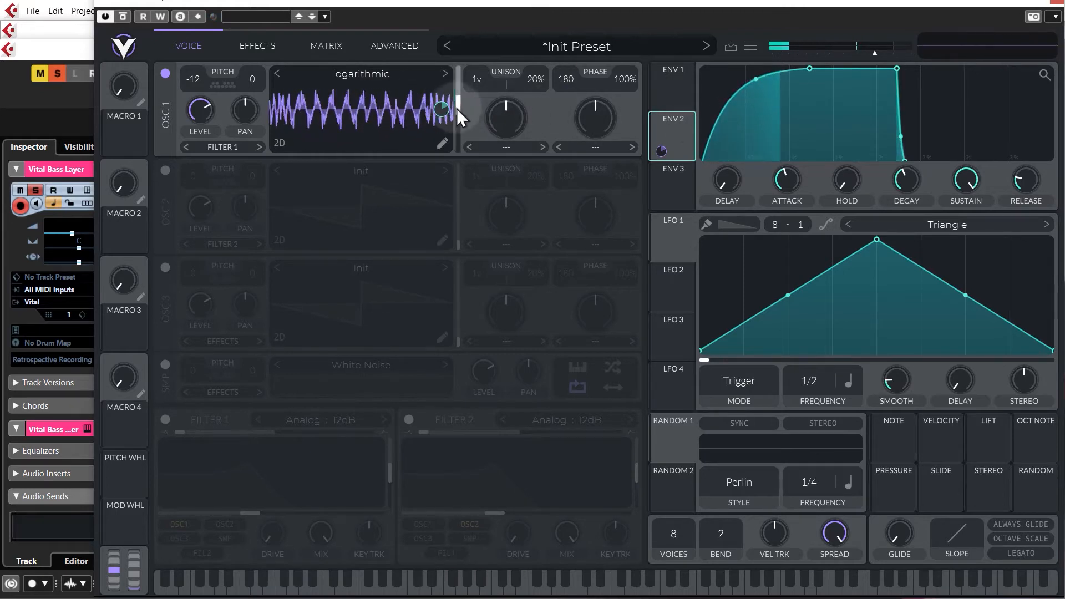
mouse_move(458, 108)
left_mouse_down()
mouse_move(460, 85)
mouse_move(462, 134)
mouse_move(461, 100)
left_mouse_up()
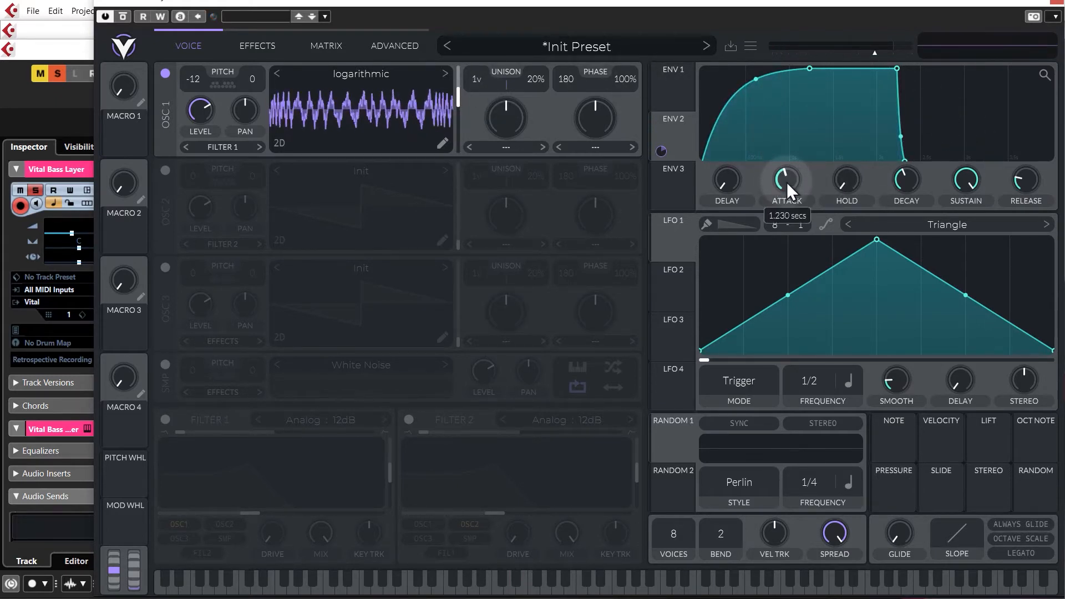
left_click_drag(786, 182, 786, 174)
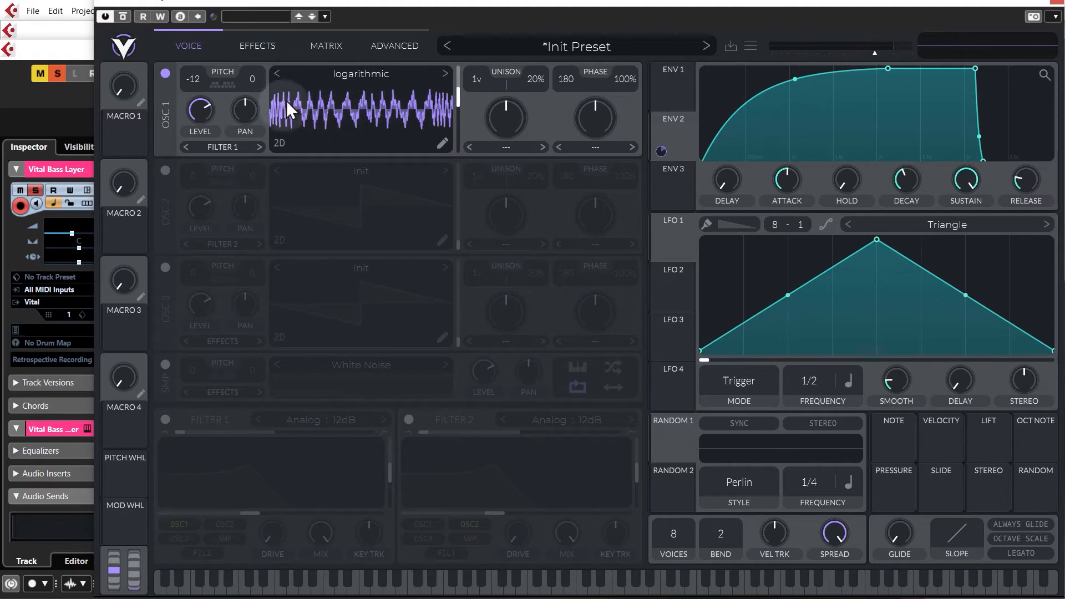
Enable oscillator 2 with the Factory wavetable Basic Shapes and shift its wavetable position slightly past the sine.
left_click(168, 174)
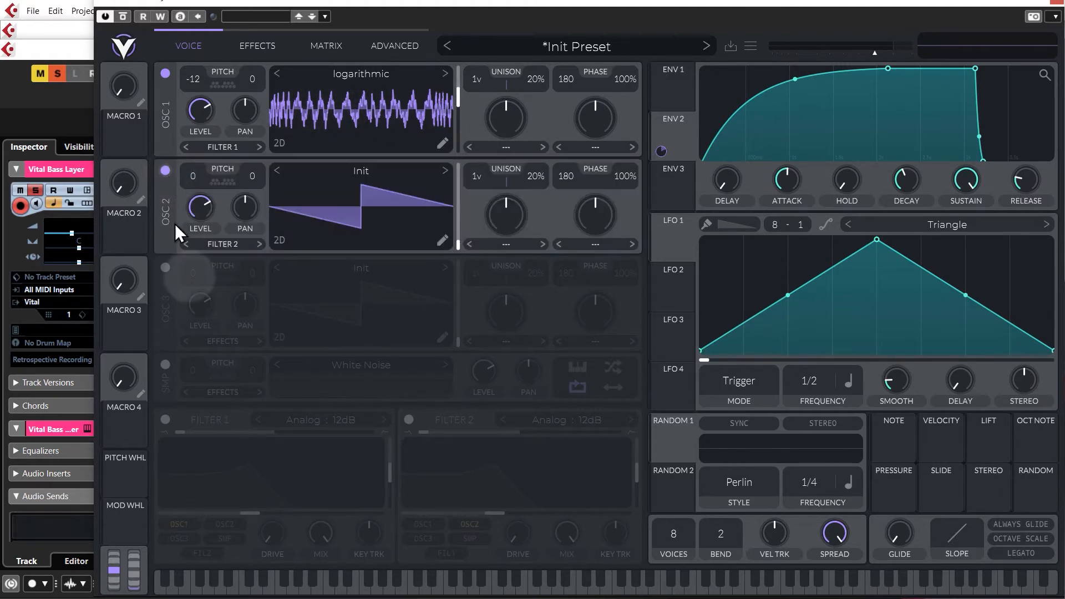
left_click(361, 171)
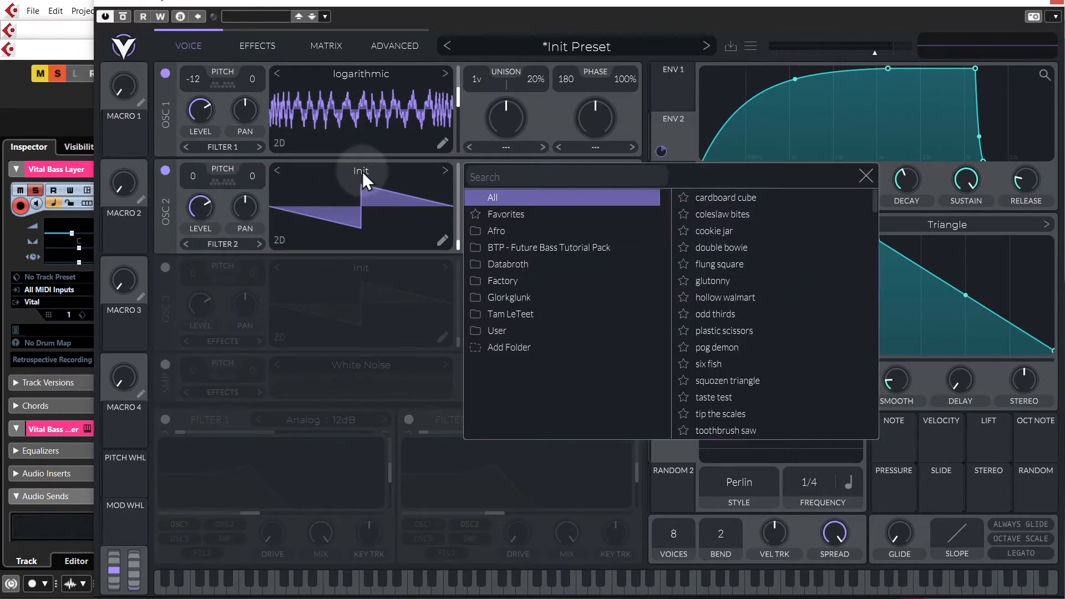
left_click(510, 282)
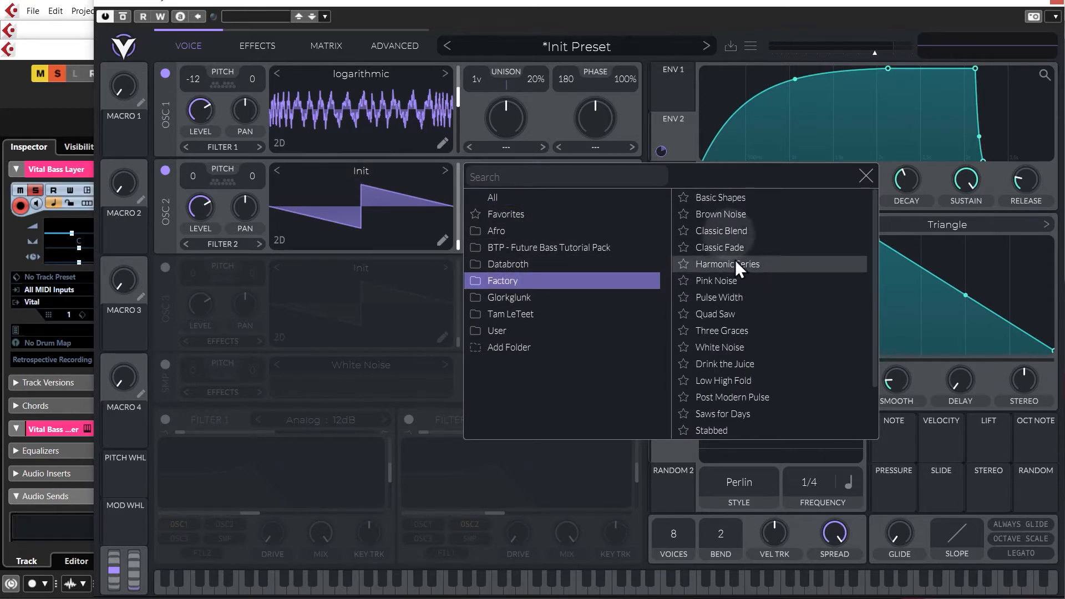
left_click(718, 198)
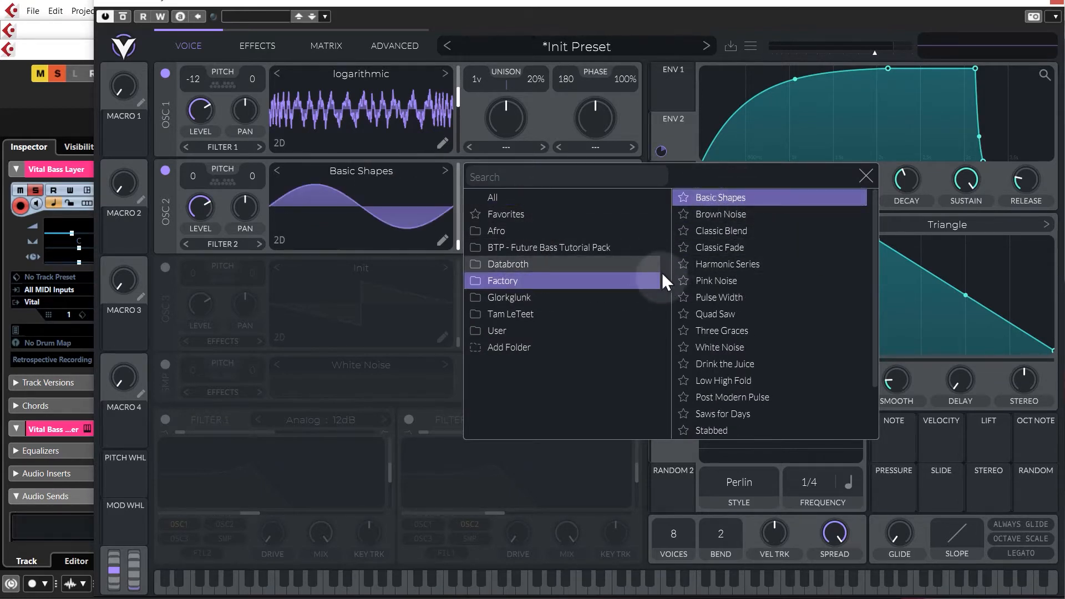
left_click(265, 251)
left_click_drag(457, 243, 462, 230)
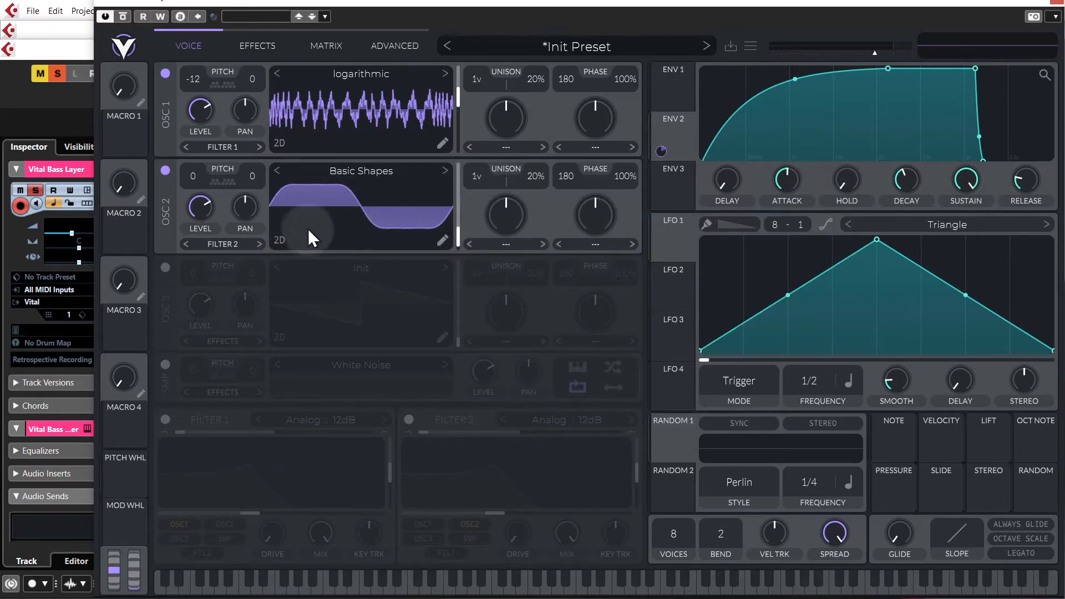
Set oscillator 2's pitch to -12, lower its level slightly and give it 2 unison voices at 4% detune.
left_click(277, 241)
left_click(281, 239)
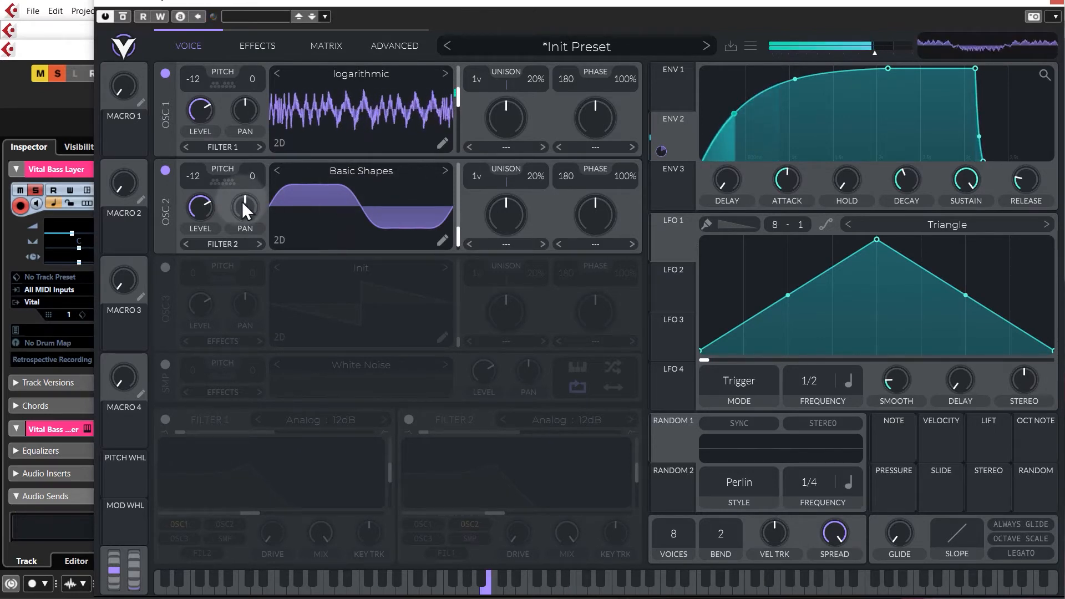
left_click_drag(202, 204, 202, 212)
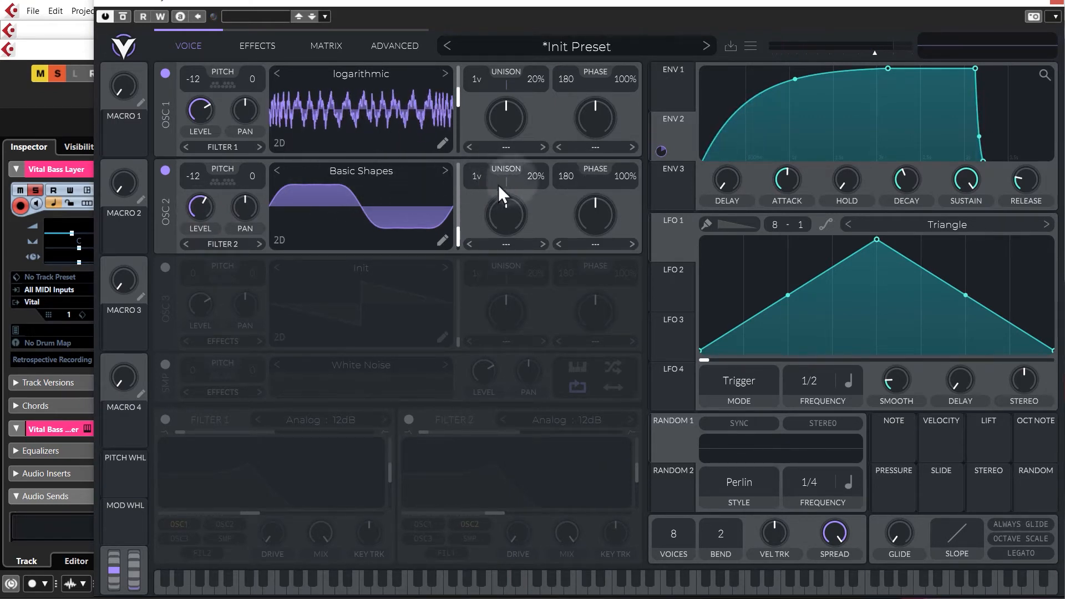
left_click_drag(478, 178, 480, 174)
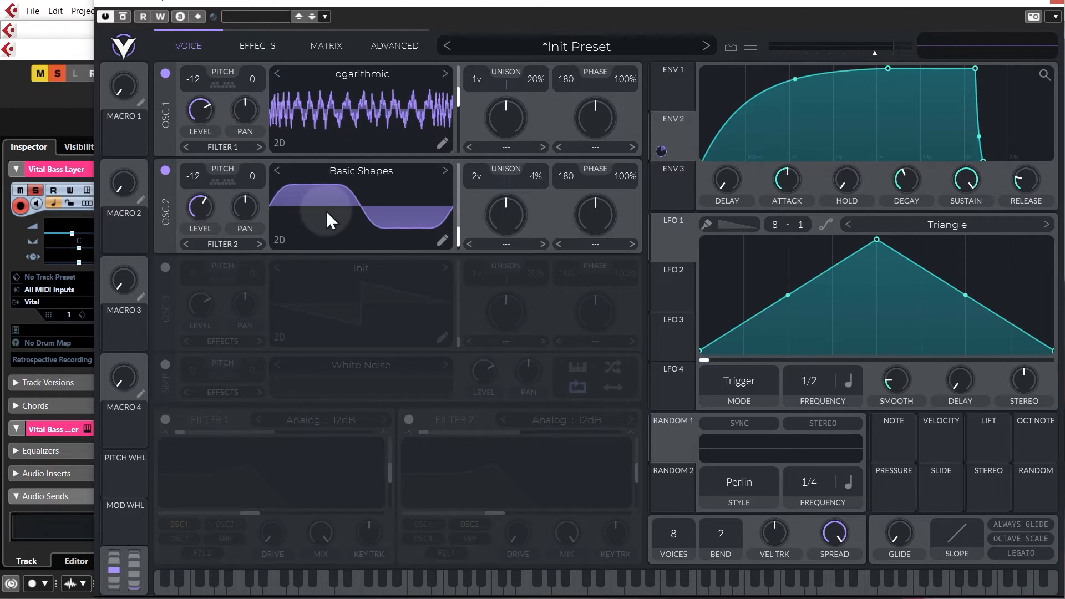
Enable oscillator 3 and set its phase distortion type to FM Osc 1.
left_click(165, 269)
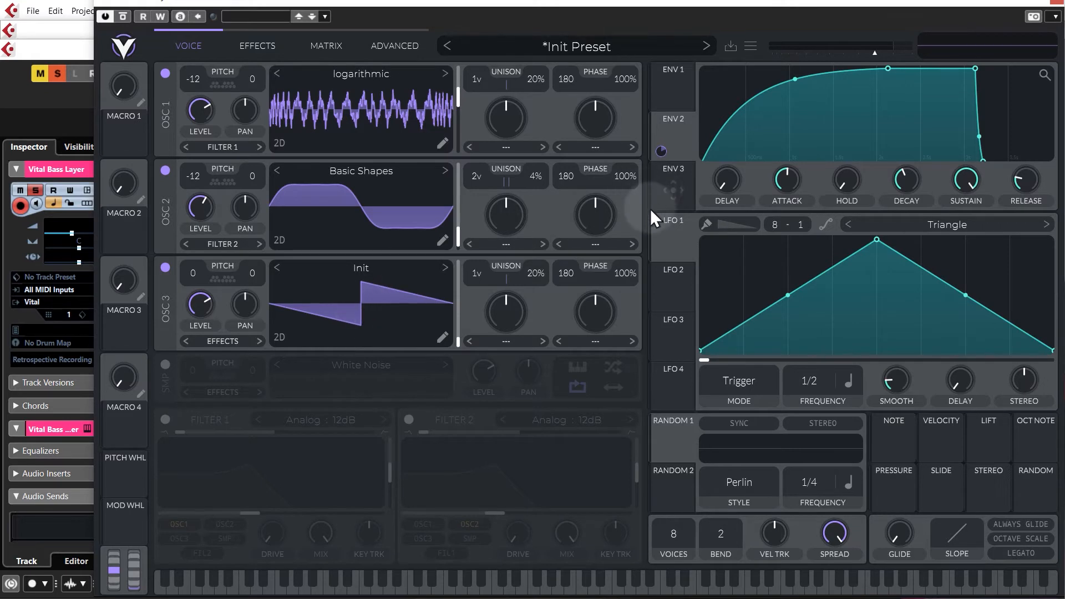
left_click(595, 341)
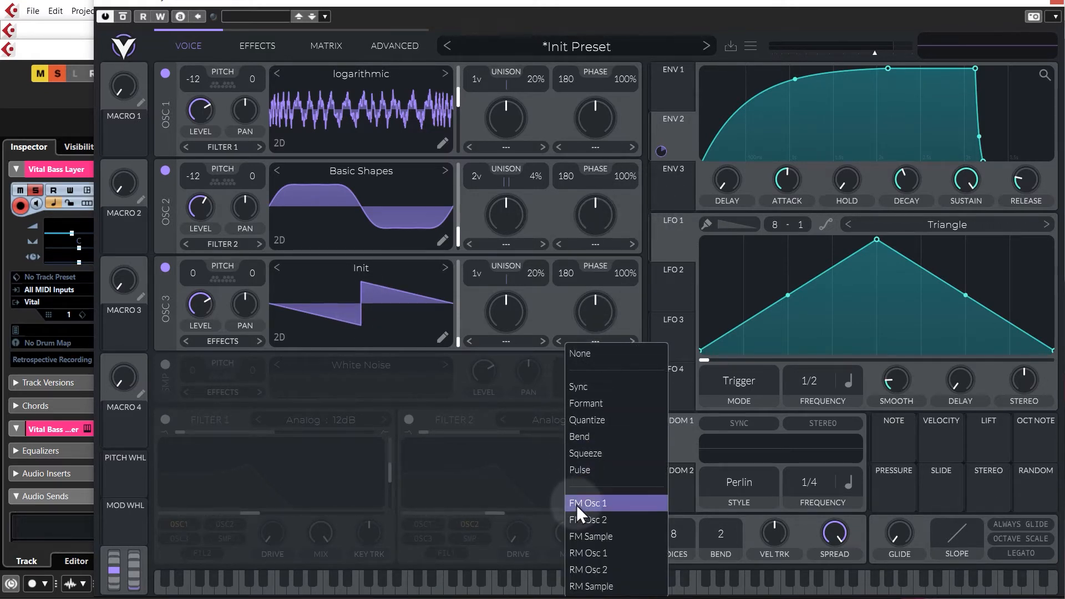
left_click(607, 504)
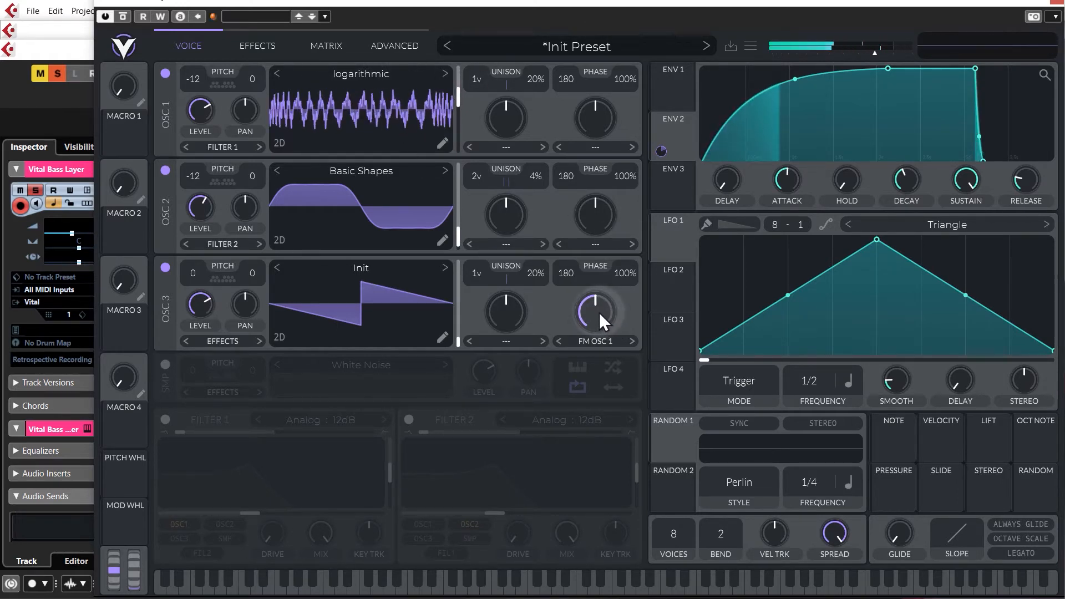
mouse_move(601, 313)
left_mouse_down()
mouse_move(597, 323)
mouse_move(601, 309)
left_mouse_up()
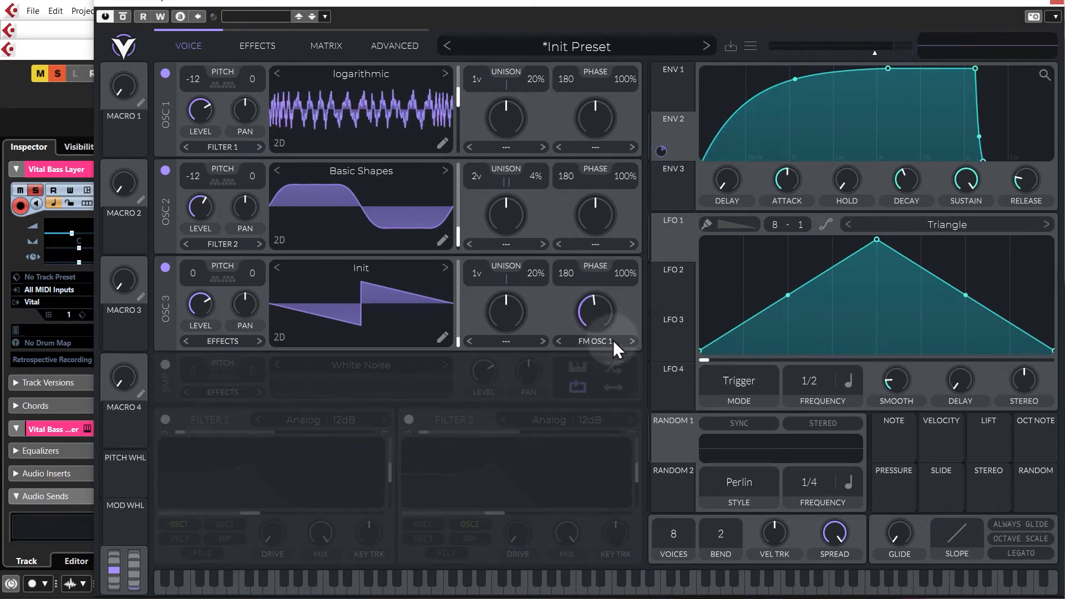
left_click(613, 340)
left_click(588, 349)
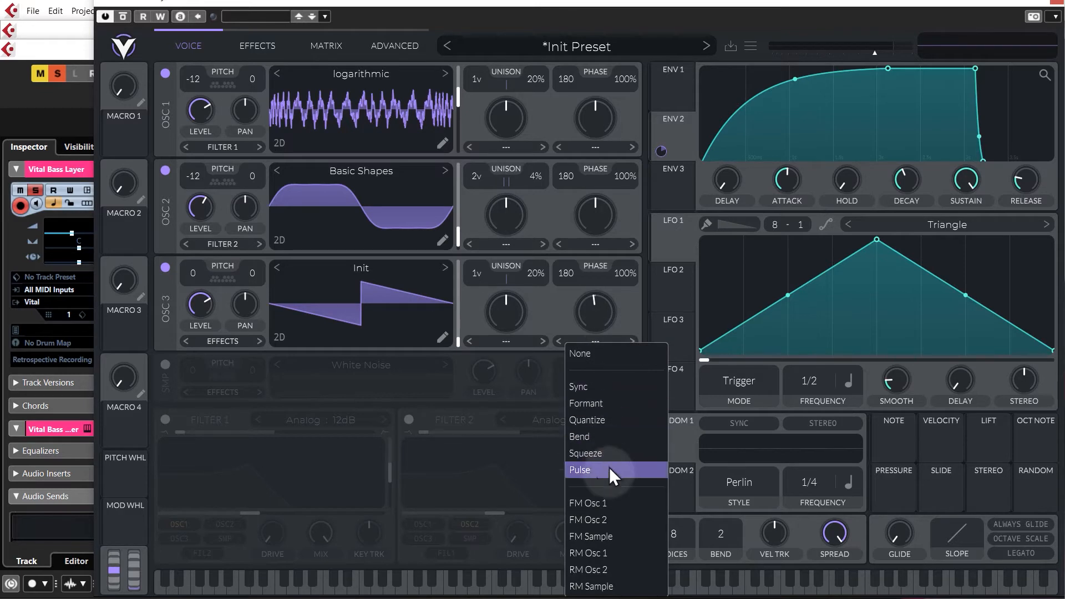
left_click(607, 503)
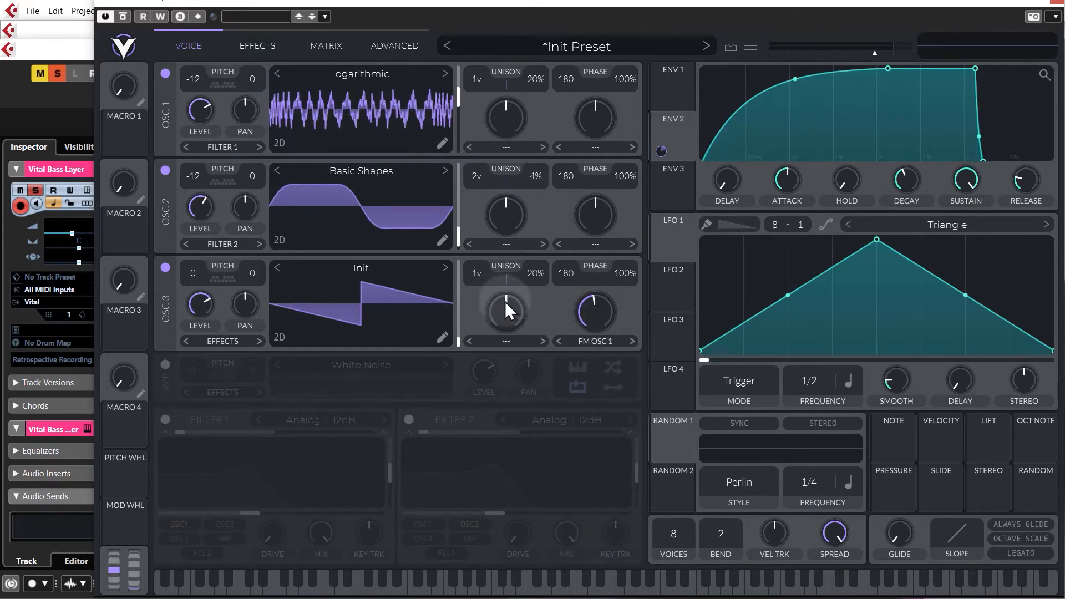
Lower oscillator 3's FM amount and modulate it with ENV 2 at a reduced modulation depth.
left_click_drag(599, 305, 600, 320)
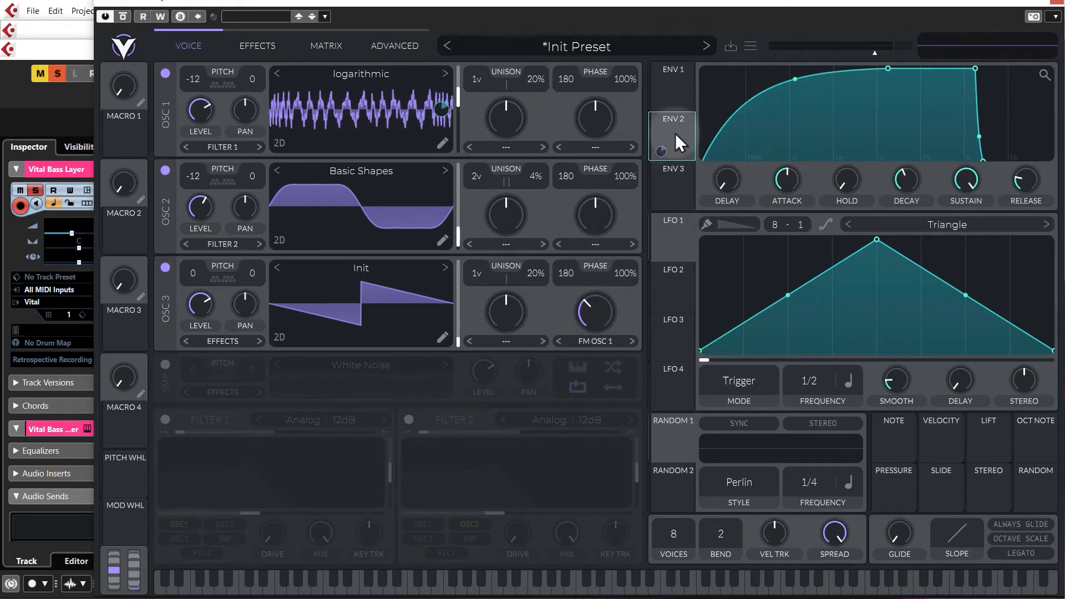
left_click_drag(675, 133, 595, 305)
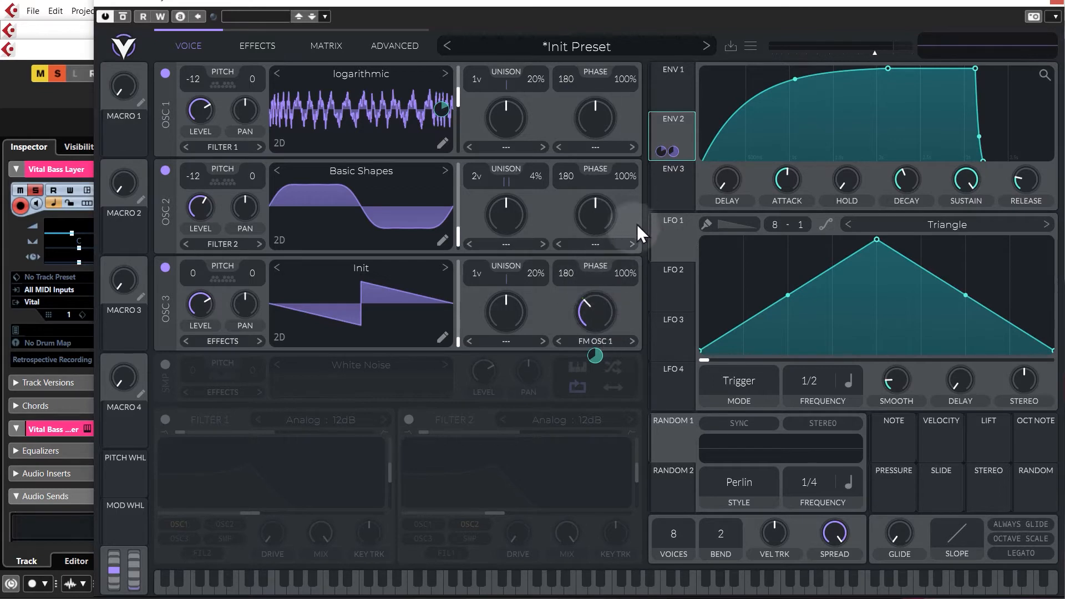
left_click_drag(676, 152, 675, 183)
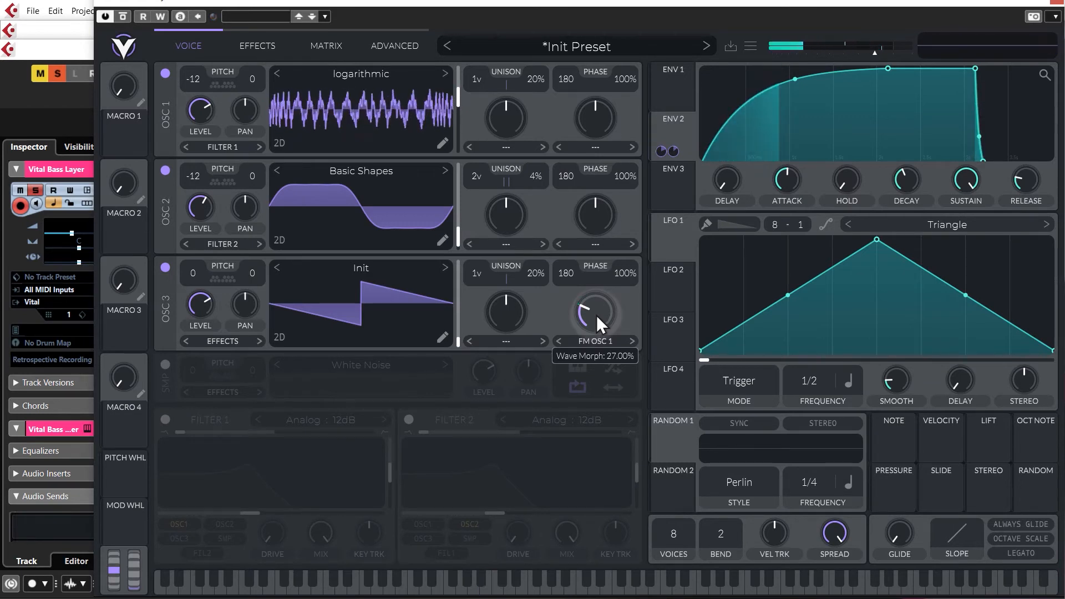
Set oscillator 3's FM amount to 29.5% after trying higher settings, and lower its level to 0.368.
left_click_drag(597, 316, 598, 317)
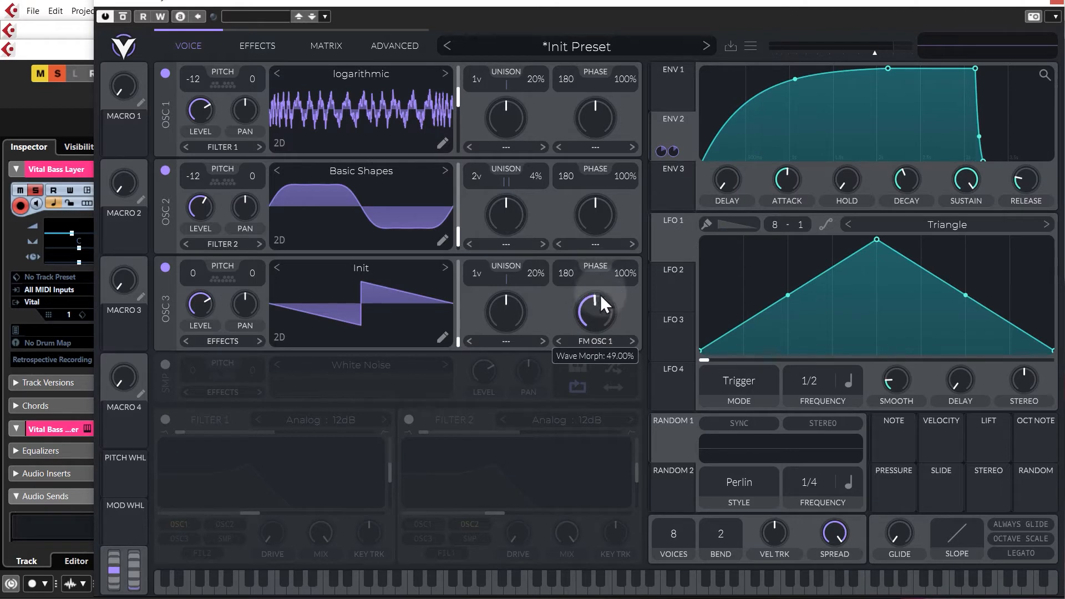
left_click_drag(601, 295, 601, 315)
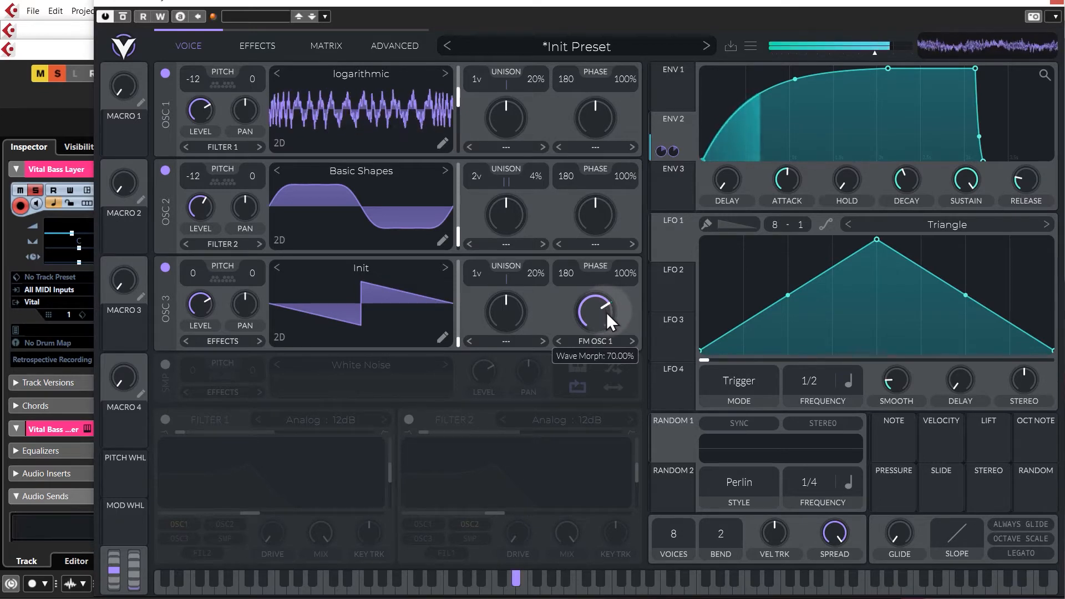
left_click_drag(604, 308, 600, 349)
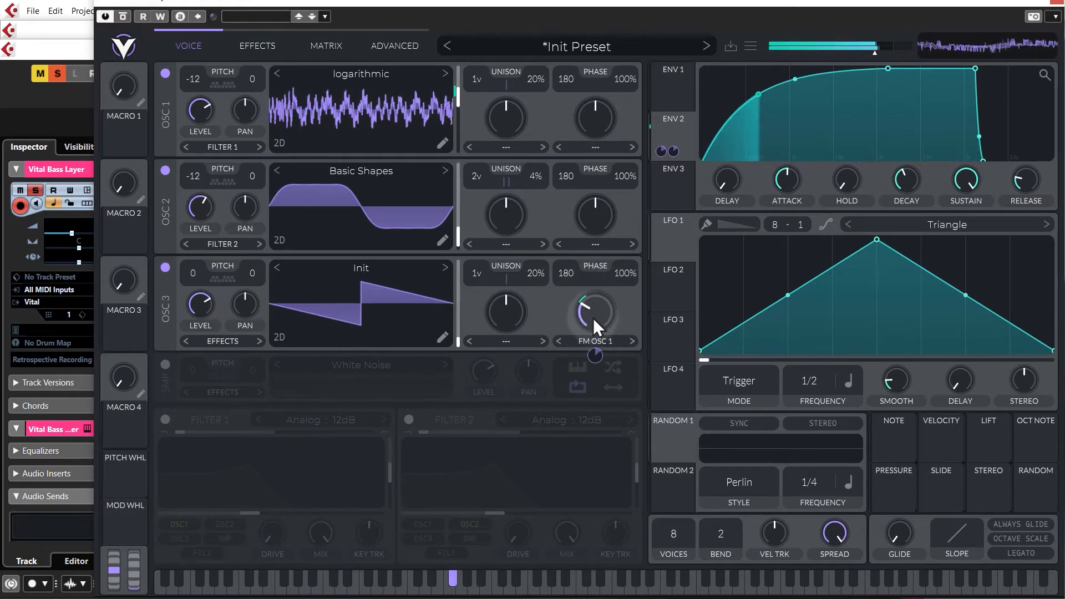
mouse_move(597, 319)
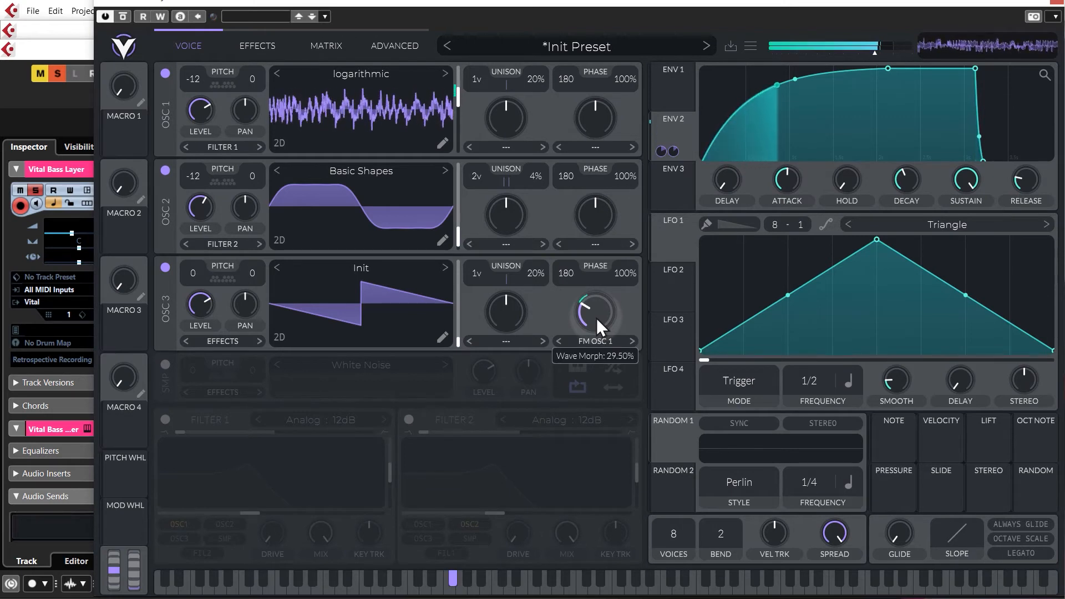
mouse_move(200, 312)
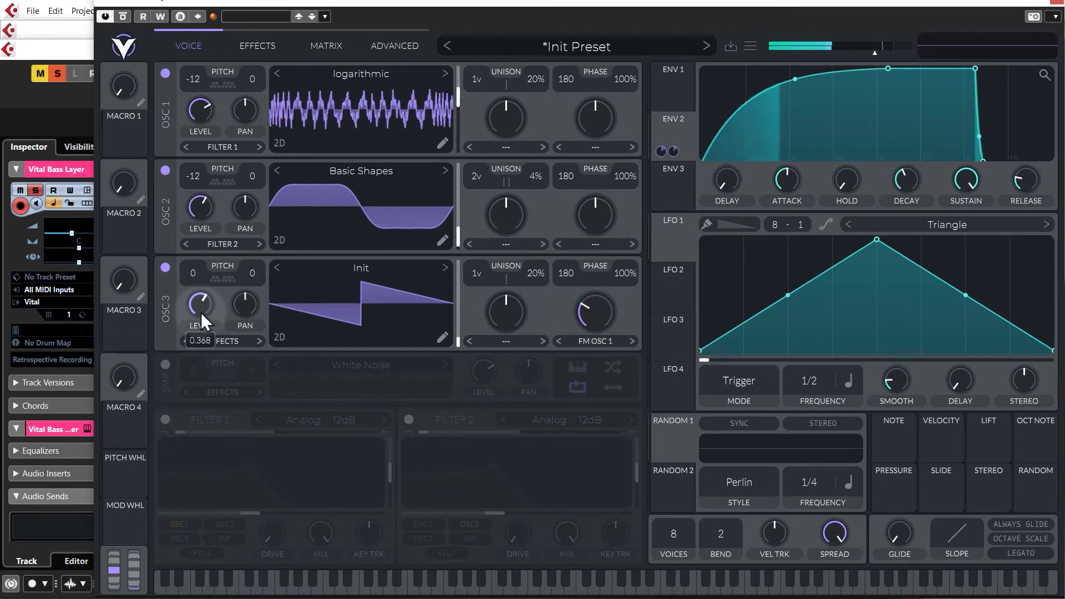
Turn oscillator 3's level down to zero to compare, and bring it back up to a moderate level.
left_click_drag(205, 310, 205, 372)
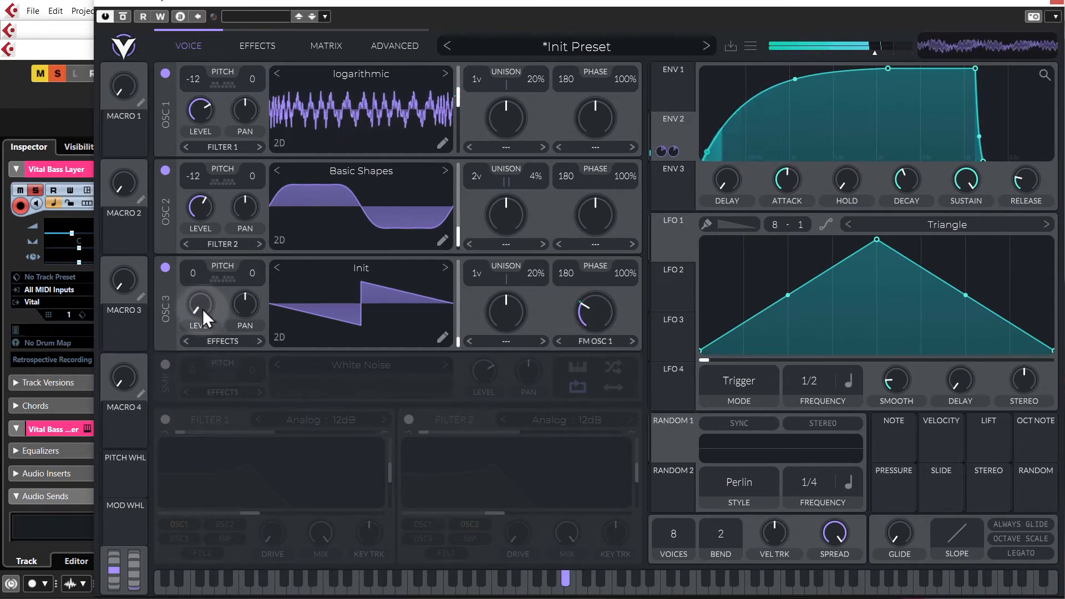
left_click_drag(204, 311, 205, 278)
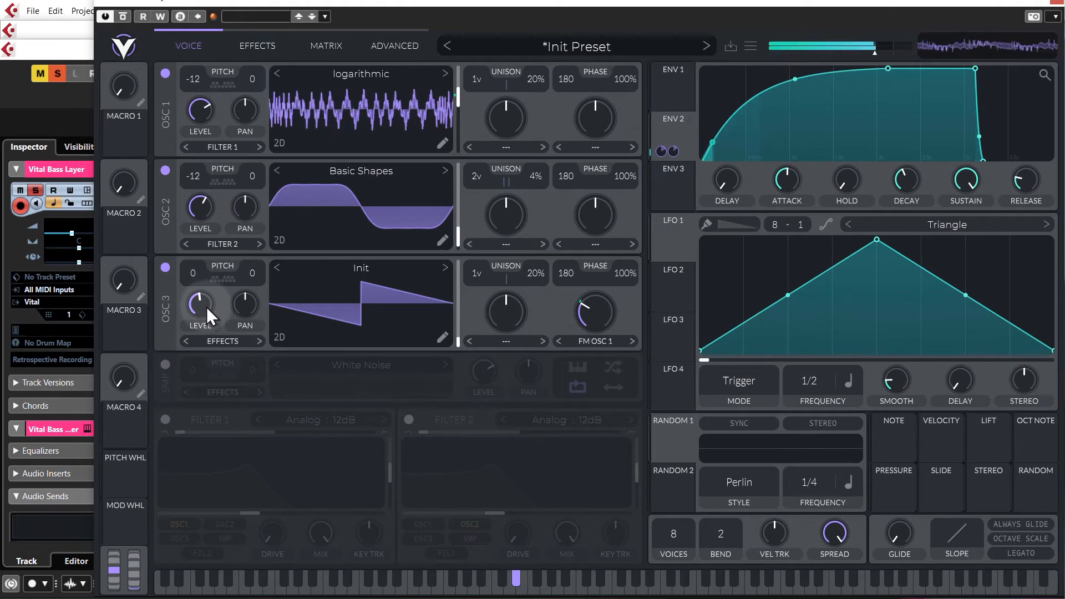
left_click_drag(206, 308, 207, 306)
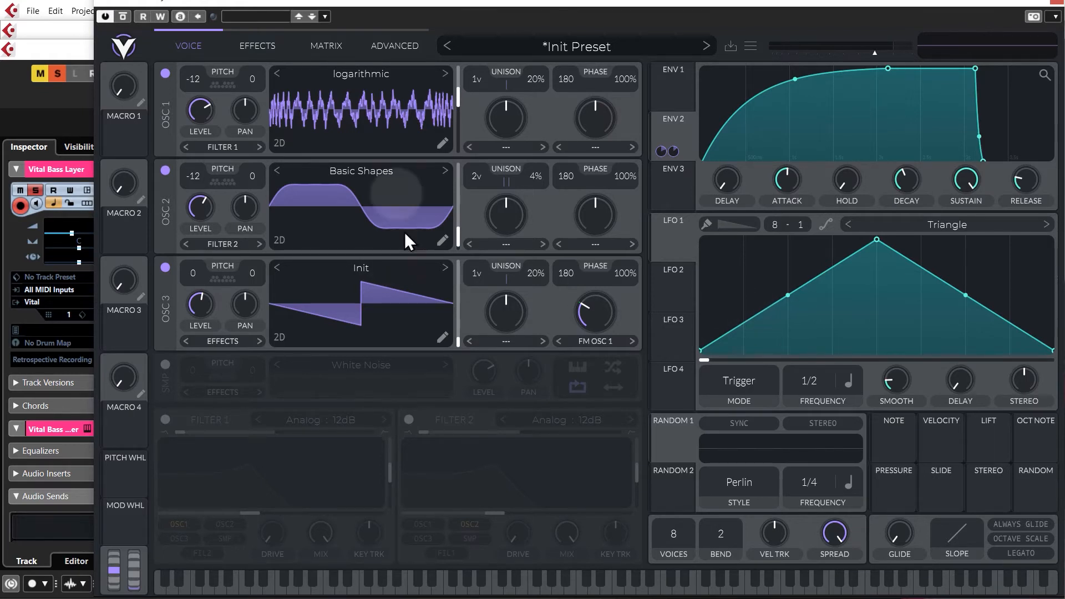
Enable the Compressor effect and compare the bass sound with it bypassed and active.
left_click(259, 44)
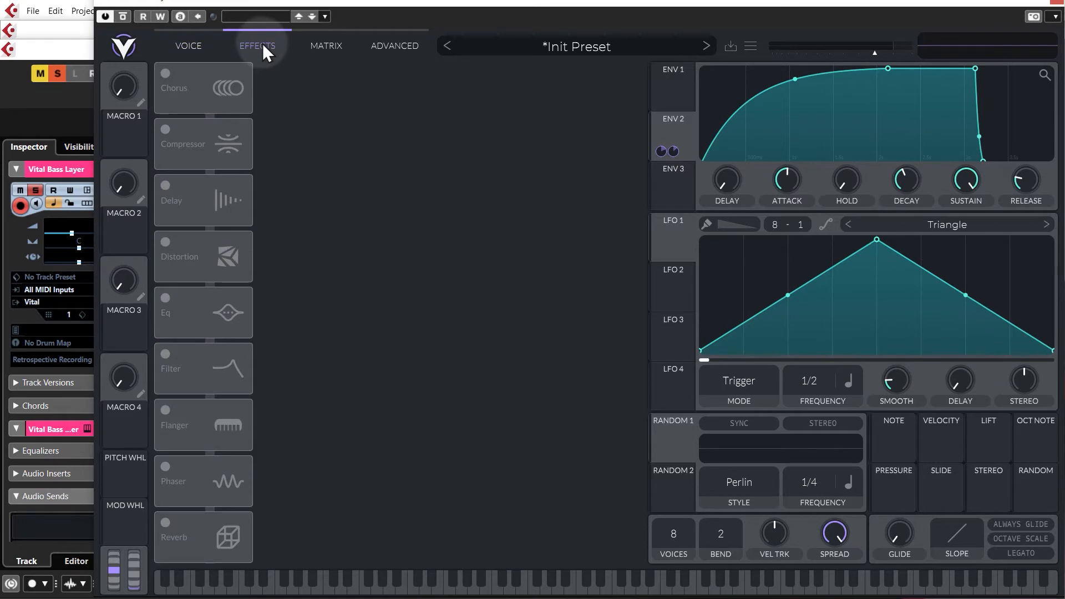
left_click(165, 129)
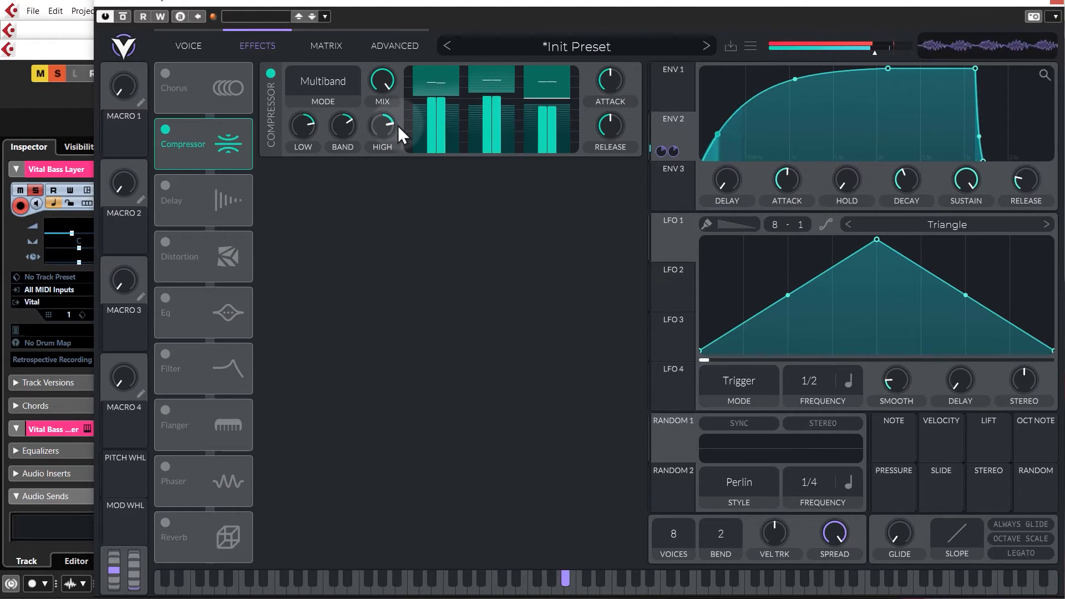
left_click(270, 74)
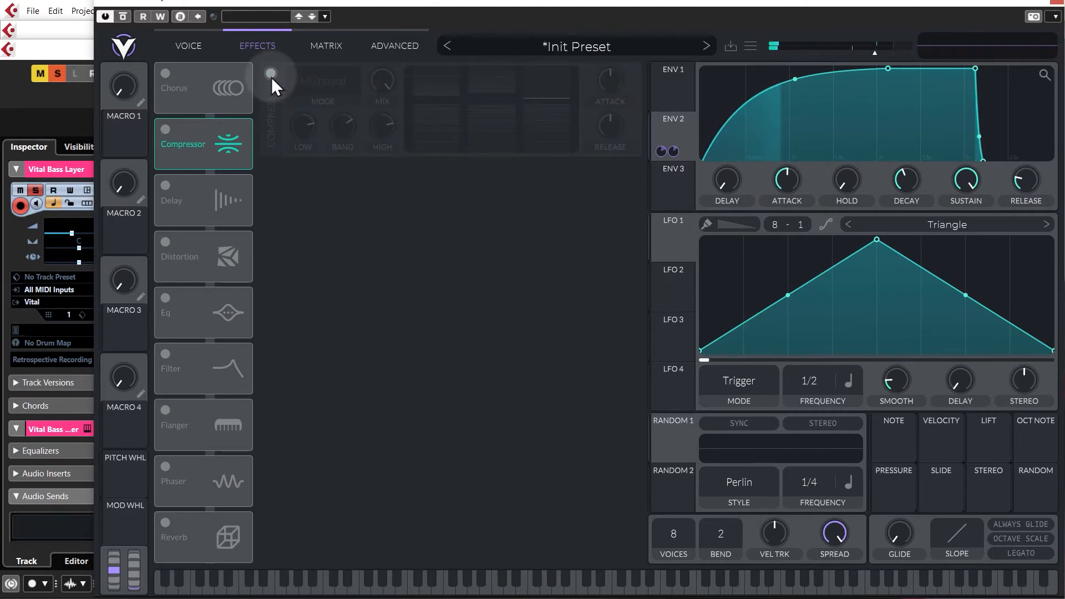
left_click(270, 74)
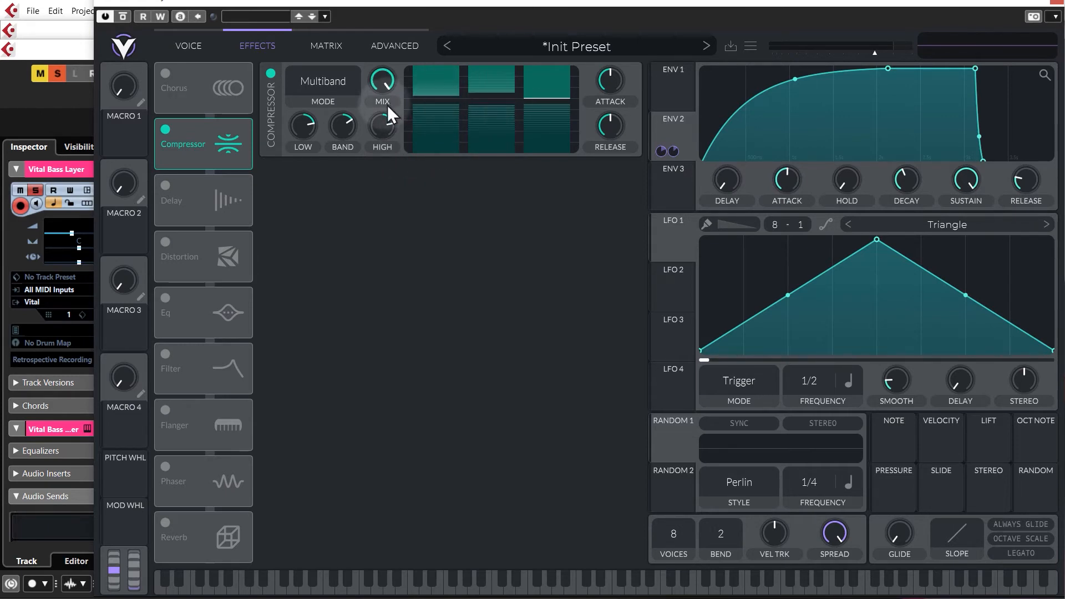
Switch the compressor to Single Band mode and adjust its upper and lower thresholds while auditioning the sound.
left_click(330, 81)
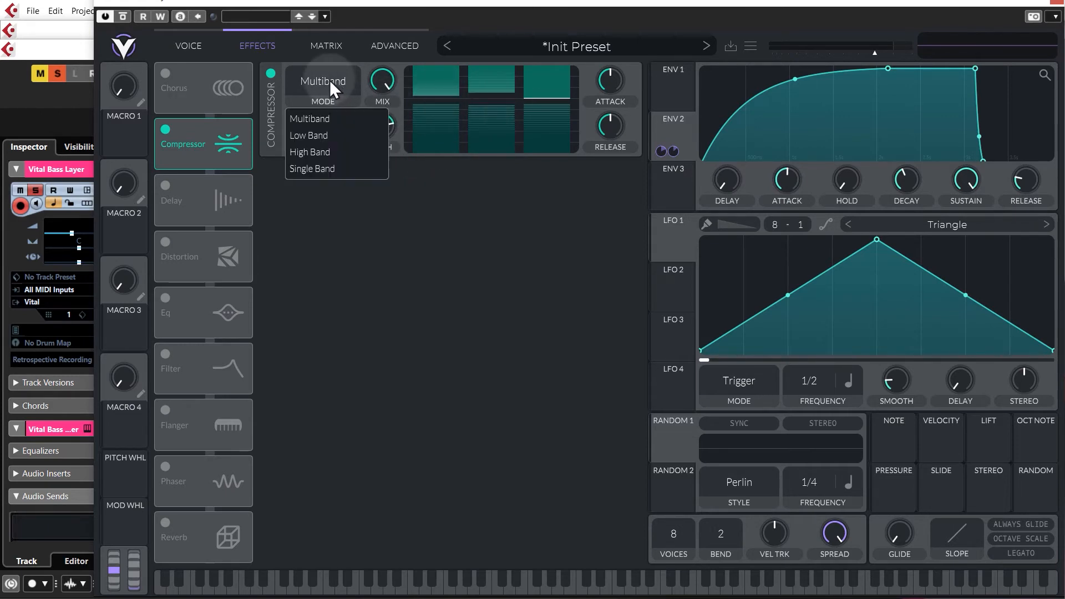
left_click(314, 168)
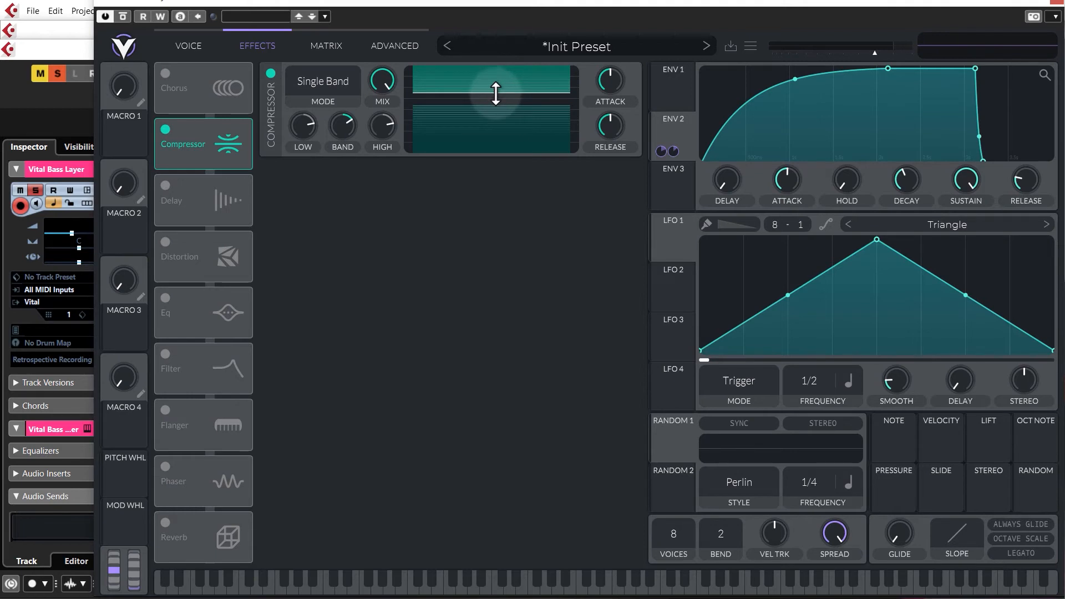
left_click_drag(495, 94, 505, 62)
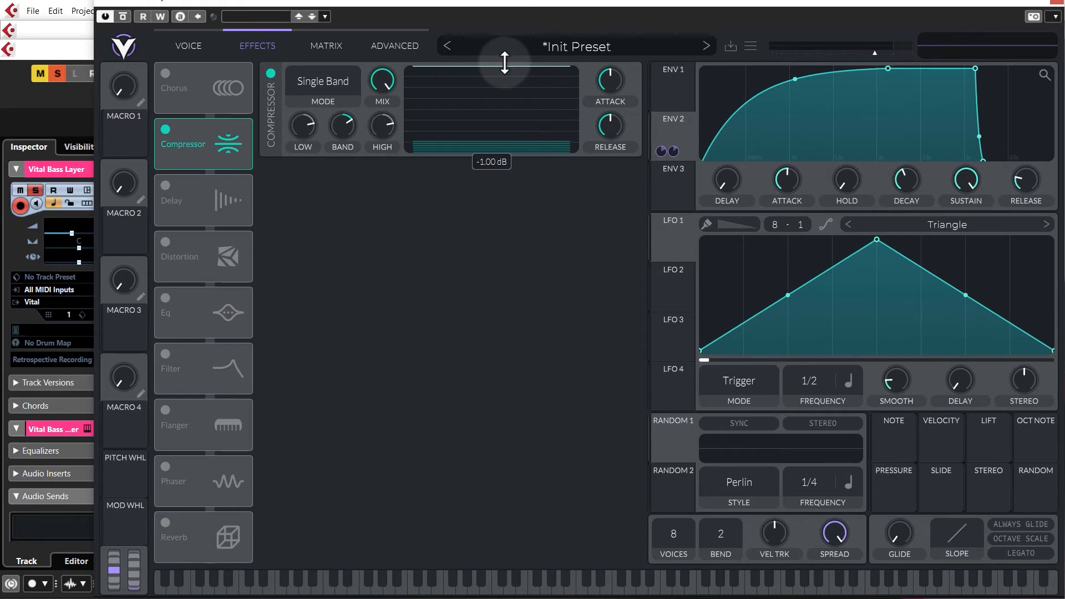
left_click_drag(505, 63, 505, 115)
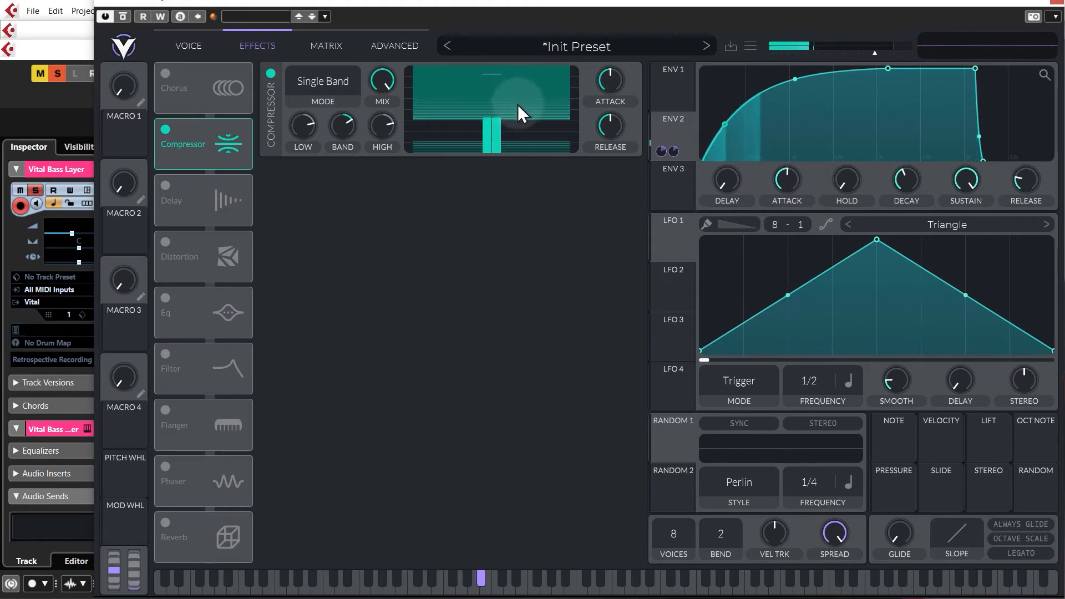
left_click_drag(535, 93, 515, 118)
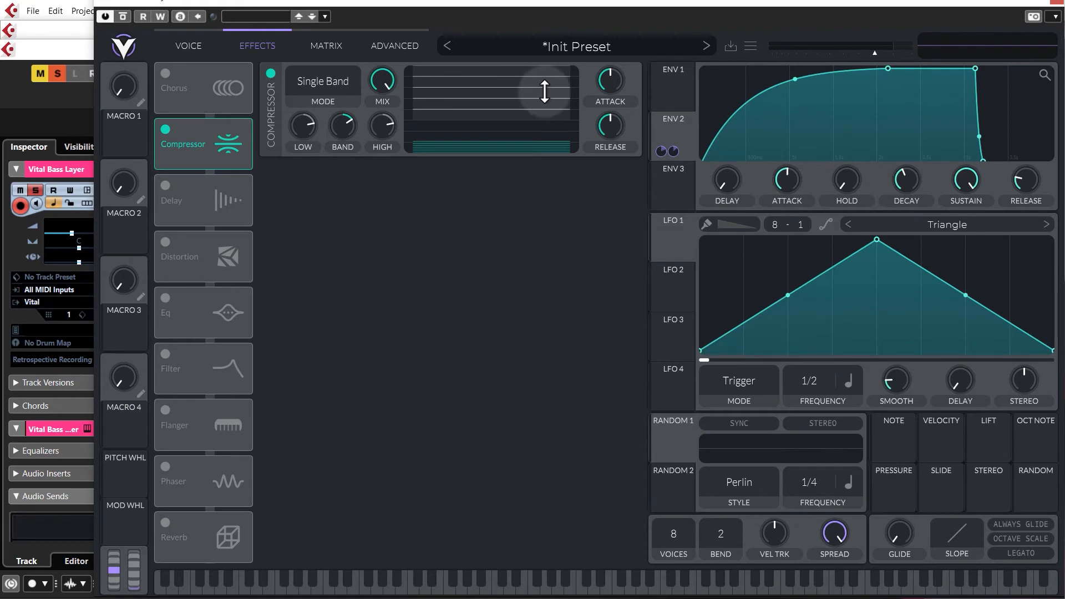
Adjust the single band's upper ratio, raise its upper threshold and extend the lower threshold region upward.
left_click_drag(545, 91, 541, 270)
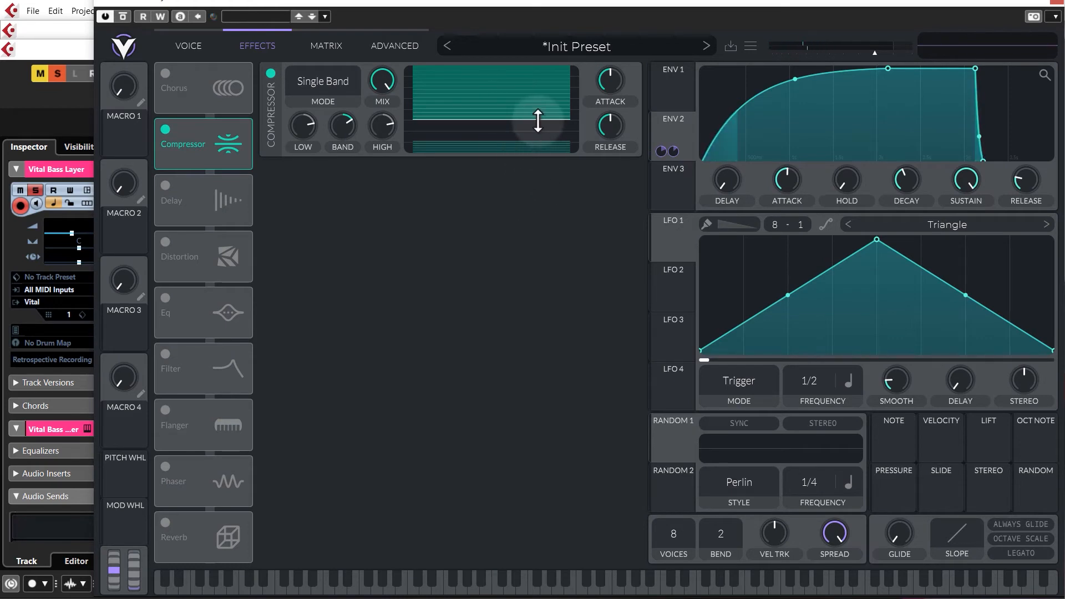
left_click_drag(538, 120, 545, 101)
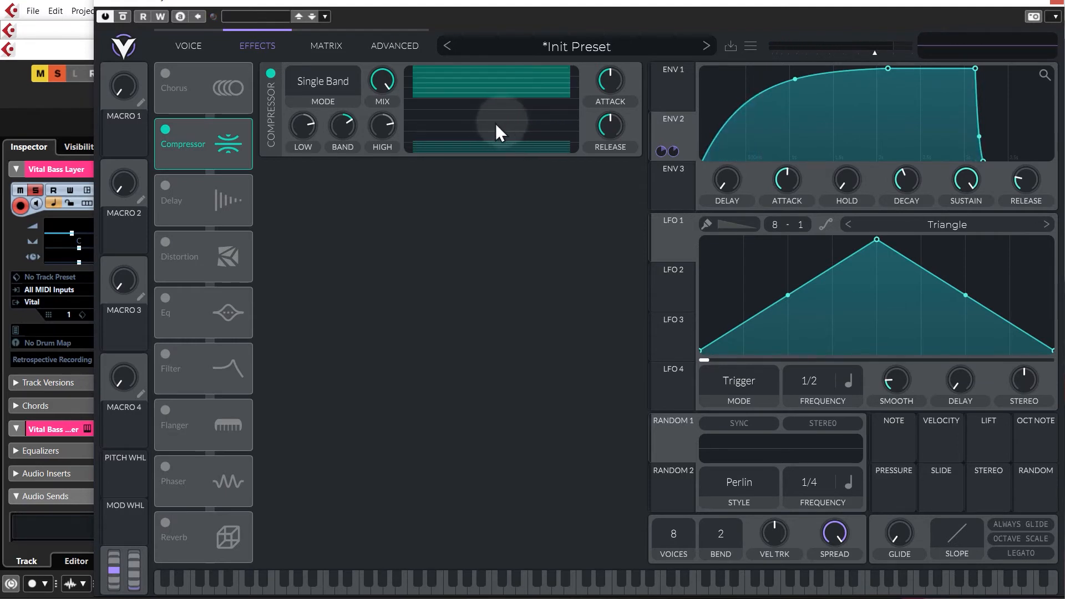
mouse_move(499, 140)
left_mouse_down()
mouse_move(506, 100)
mouse_move(478, 178)
mouse_move(484, 148)
left_mouse_up()
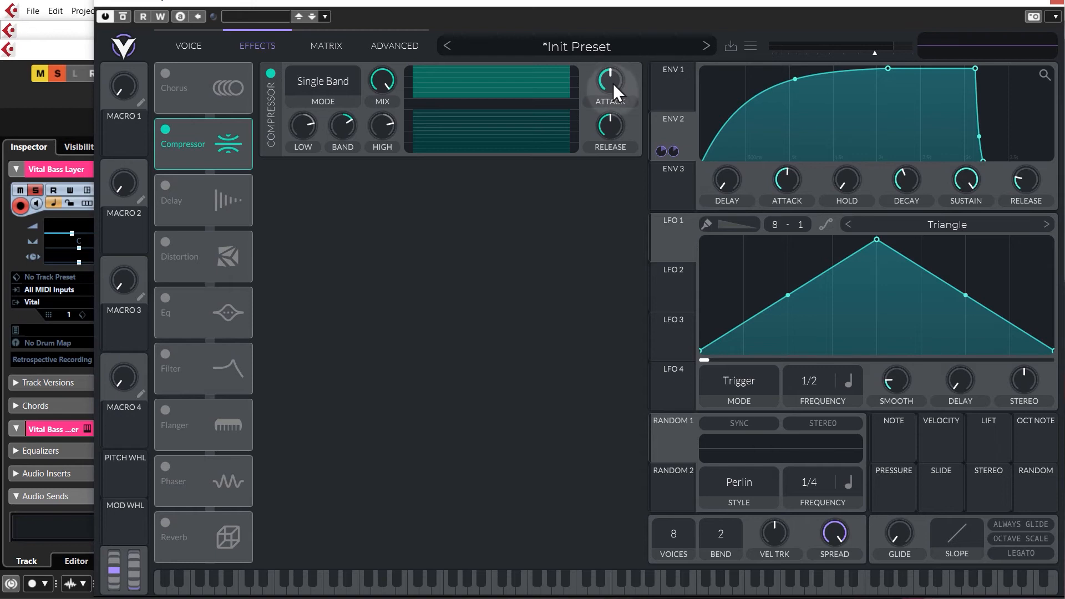
Reduce the compressor's attack to 34% and its release slightly, and return the mode to Multiband.
left_click_drag(613, 128, 613, 140)
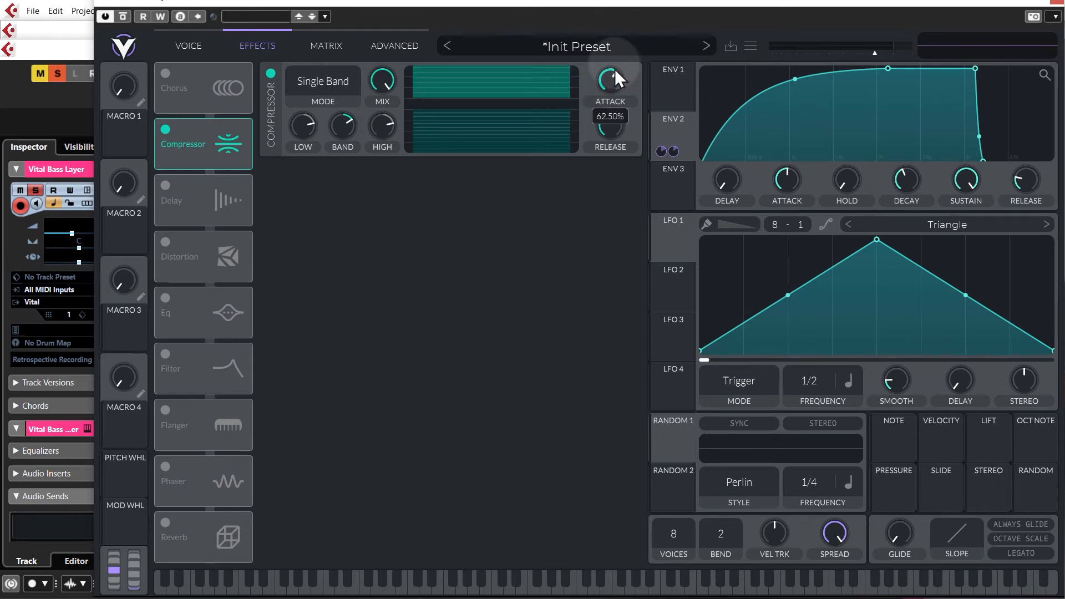
left_click_drag(616, 32, 617, 124)
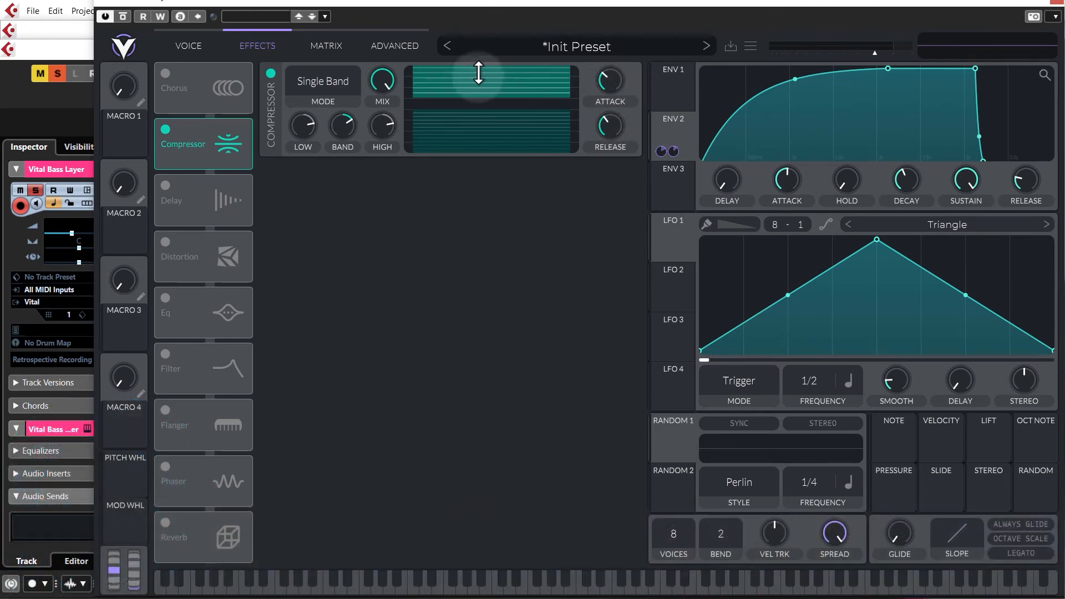
left_click(323, 82)
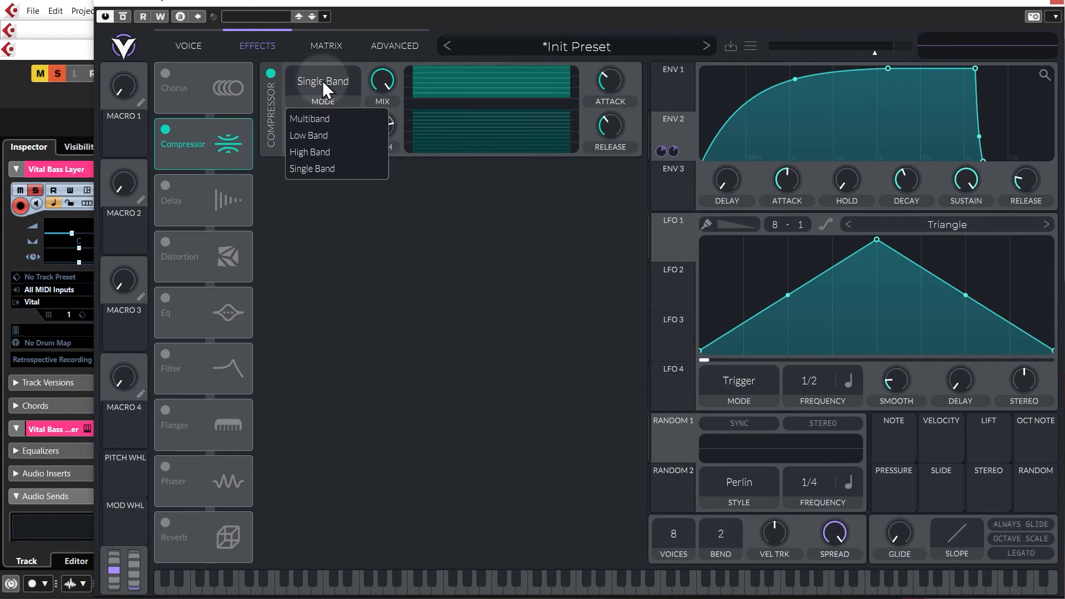
left_click(325, 118)
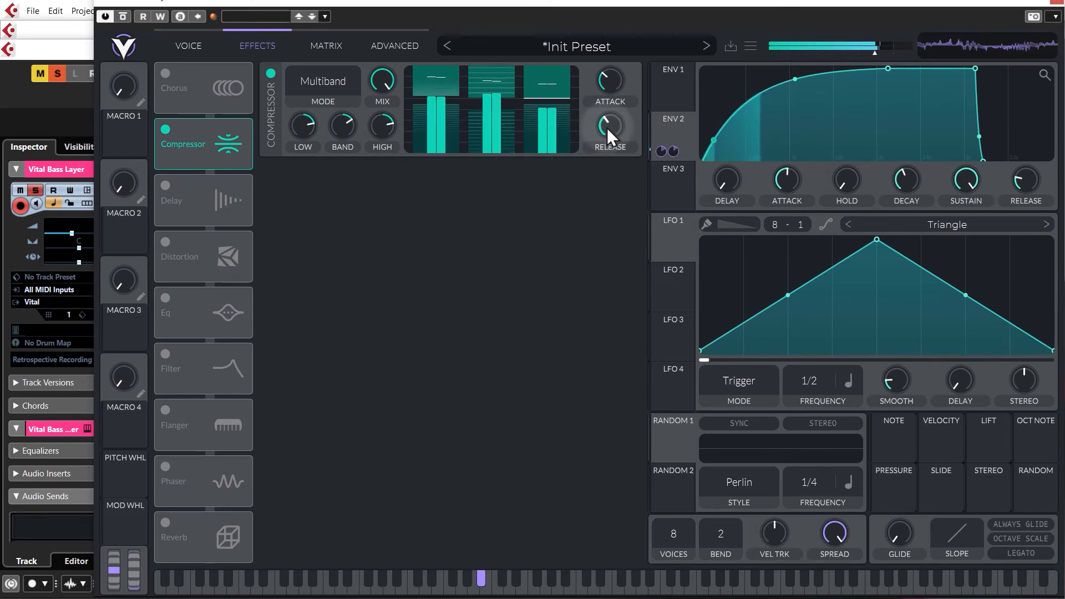
left_click_drag(610, 127, 609, 97)
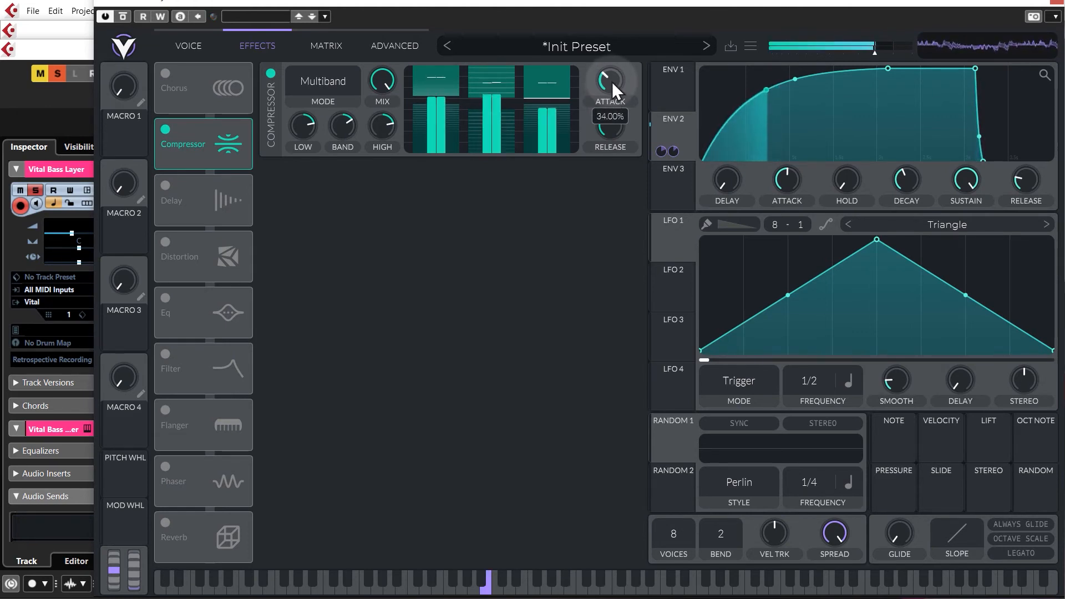
Enable the EQ effect and boost its low shelf, moving the cutoff higher.
left_click(166, 299)
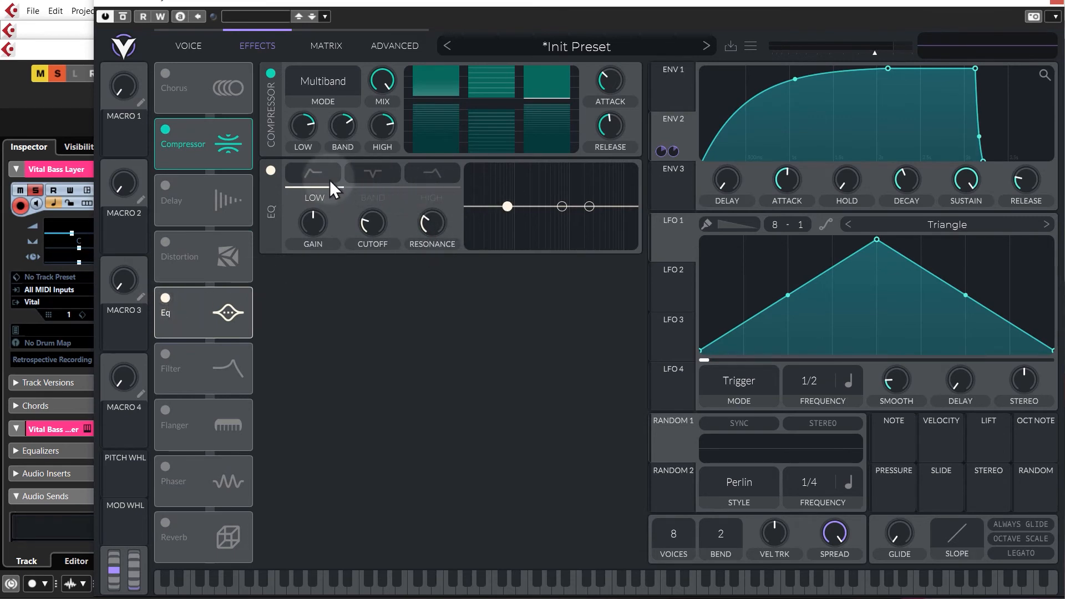
left_click(314, 174)
left_click(314, 175)
left_click_drag(508, 207, 534, 195)
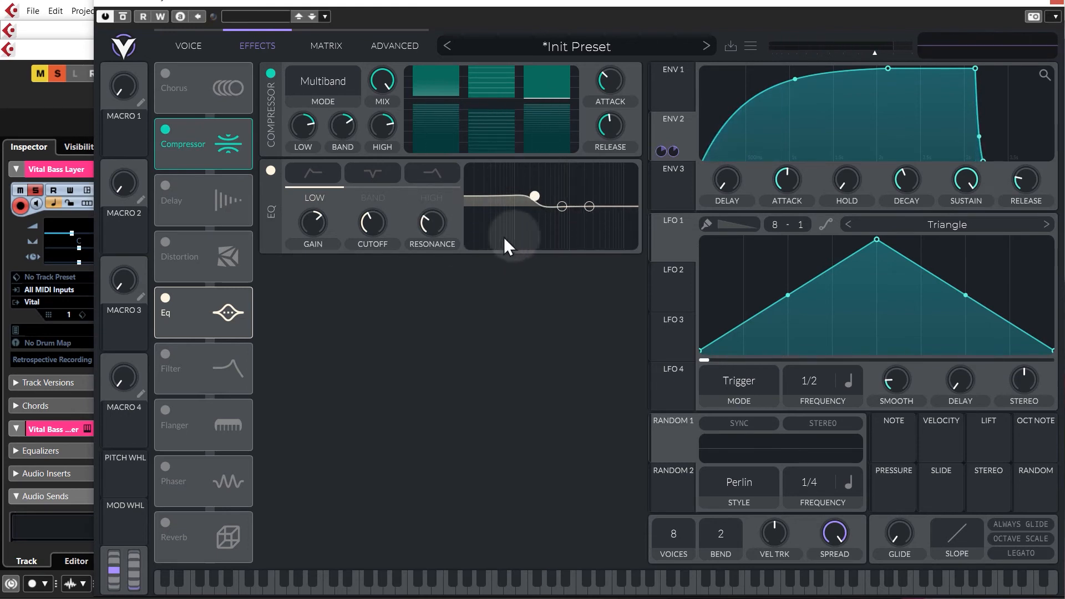
Enable the Reverb effect and cut its low band to about -5.8 dB with a raised cutoff.
left_click(167, 522)
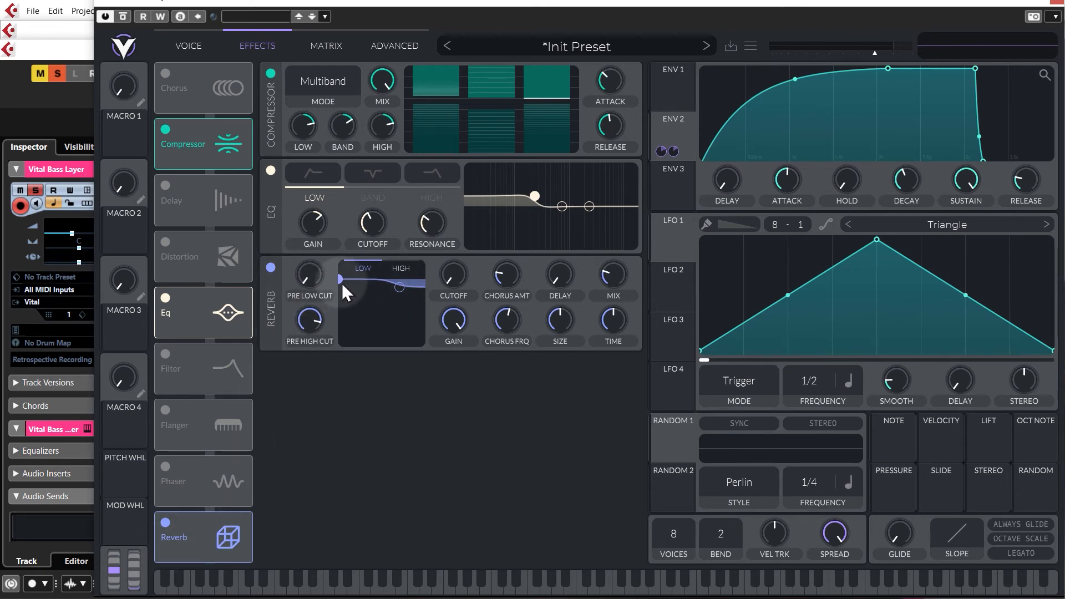
mouse_move(340, 280)
left_mouse_down()
mouse_move(355, 315)
mouse_move(342, 295)
left_mouse_up()
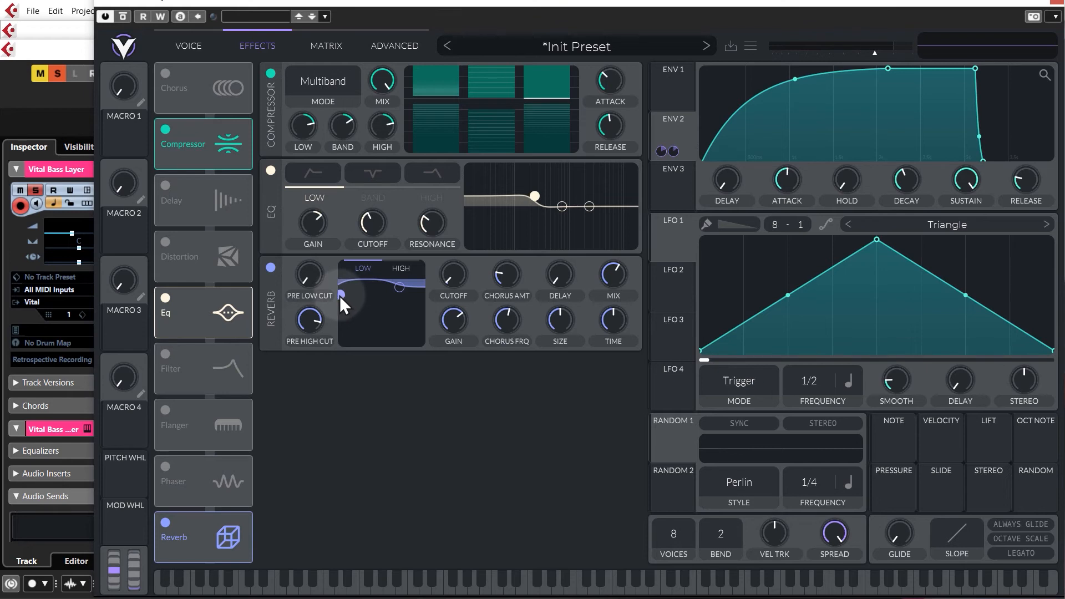
left_click_drag(339, 295, 388, 342)
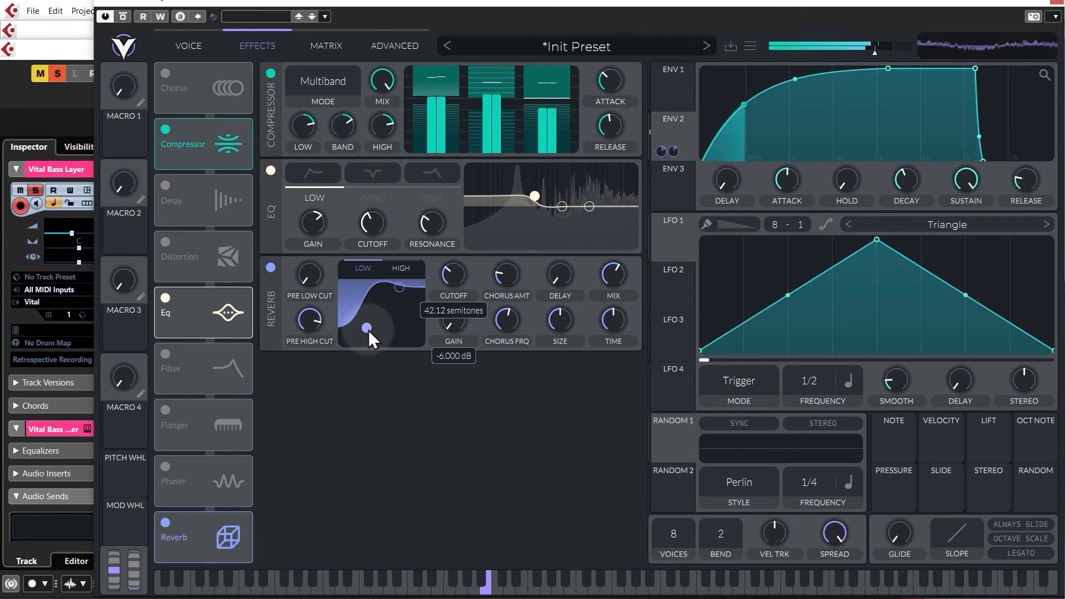
mouse_move(369, 330)
left_mouse_down()
mouse_move(408, 330)
mouse_move(372, 328)
left_mouse_up()
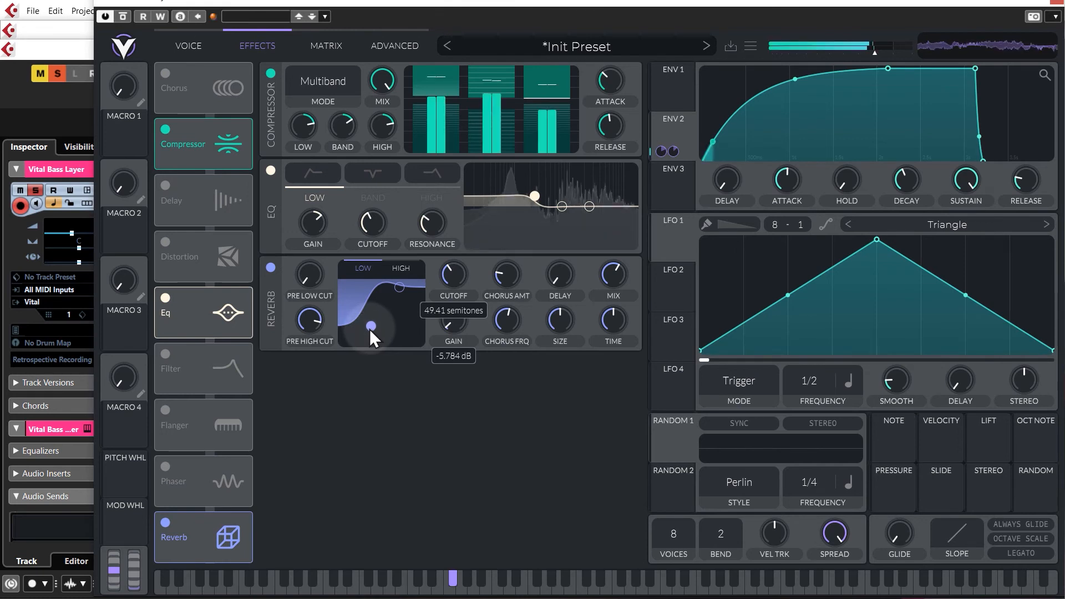
left_click_drag(372, 328, 376, 328)
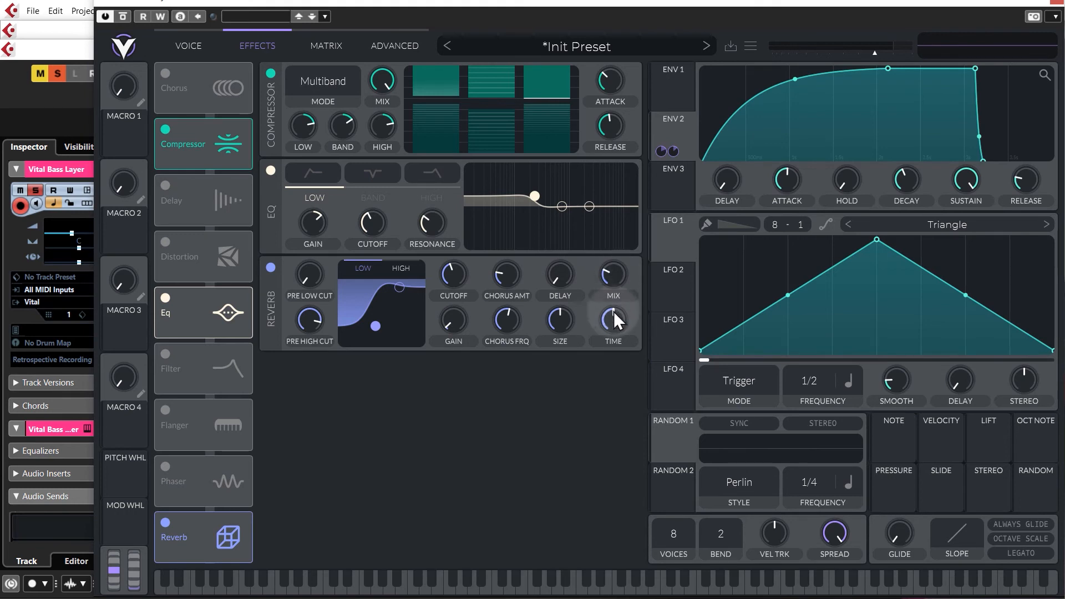
Lengthen the reverb time to about 1.9 seconds, lower its mix and close the synth window.
left_click_drag(616, 322, 617, 315)
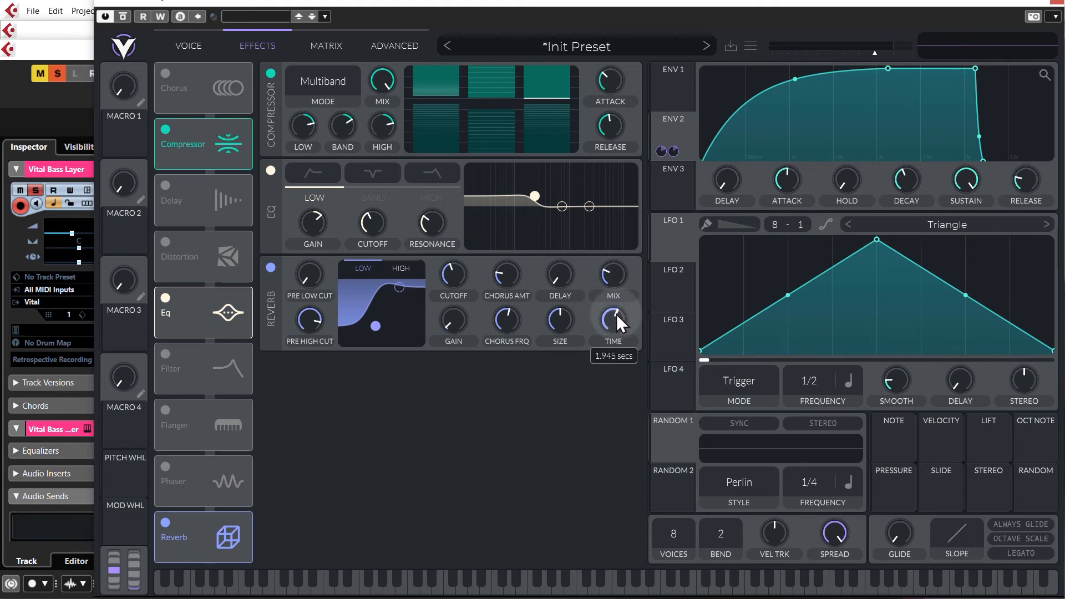
left_click_drag(614, 278, 616, 277)
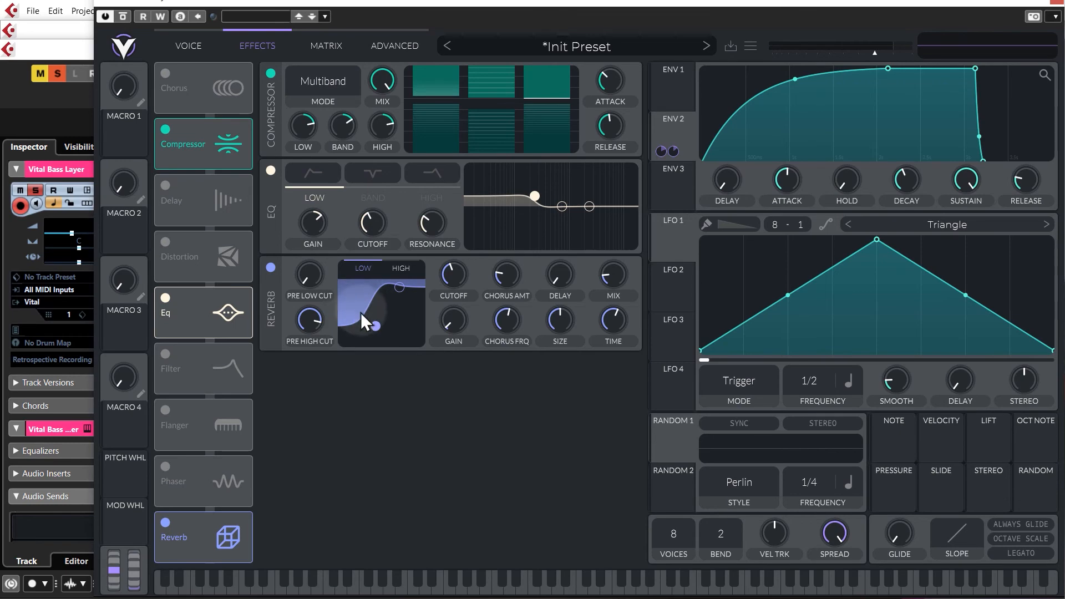
left_click(1057, 2)
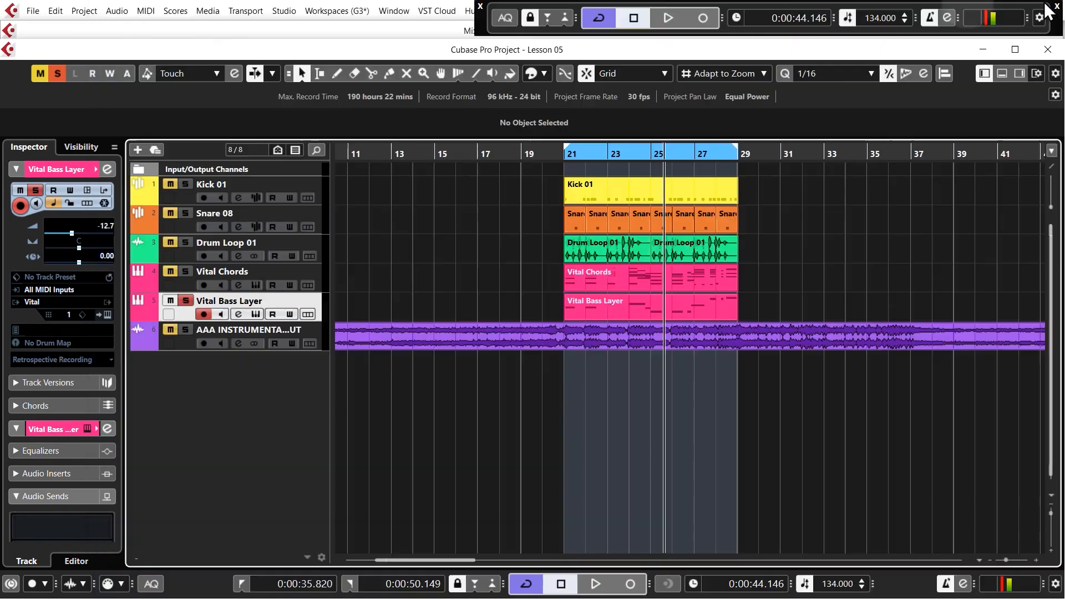
Unsolo the Vital Bass Layer track and play the full arrangement from bar 21.
left_click(185, 300)
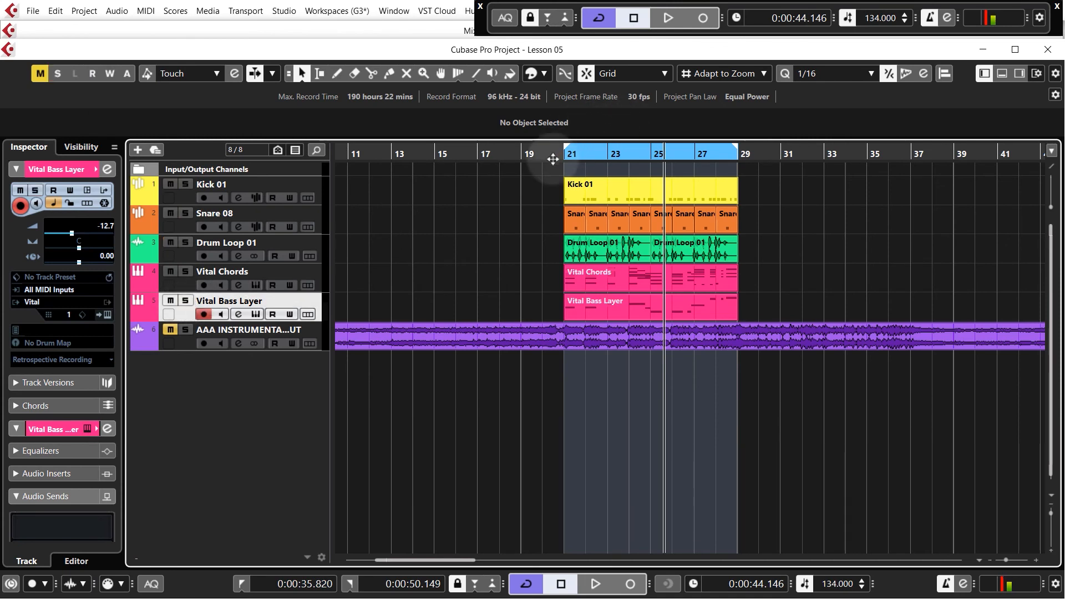
left_click(565, 154)
key("space")
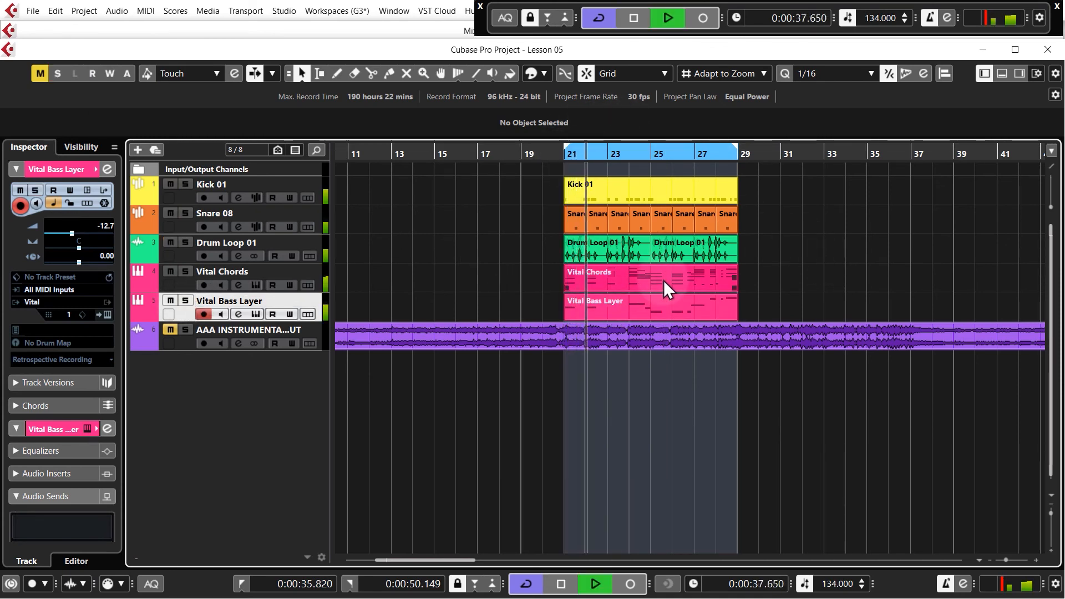
key("space")
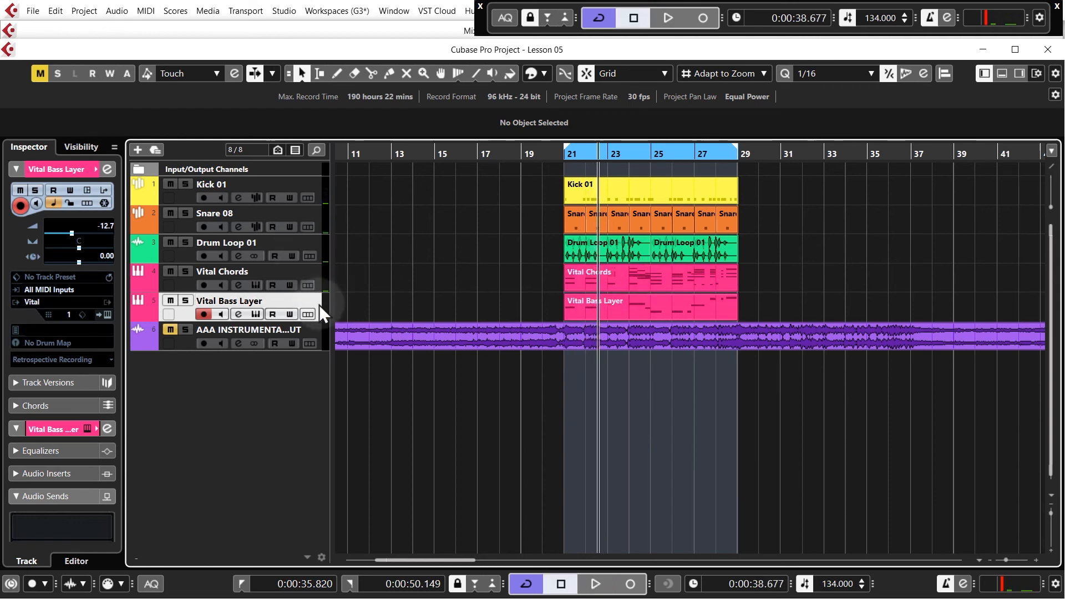
Select the Vital Chords track together with Vital Bass Layer and lower the Vital Chords volume to -16.8.
left_click(319, 277)
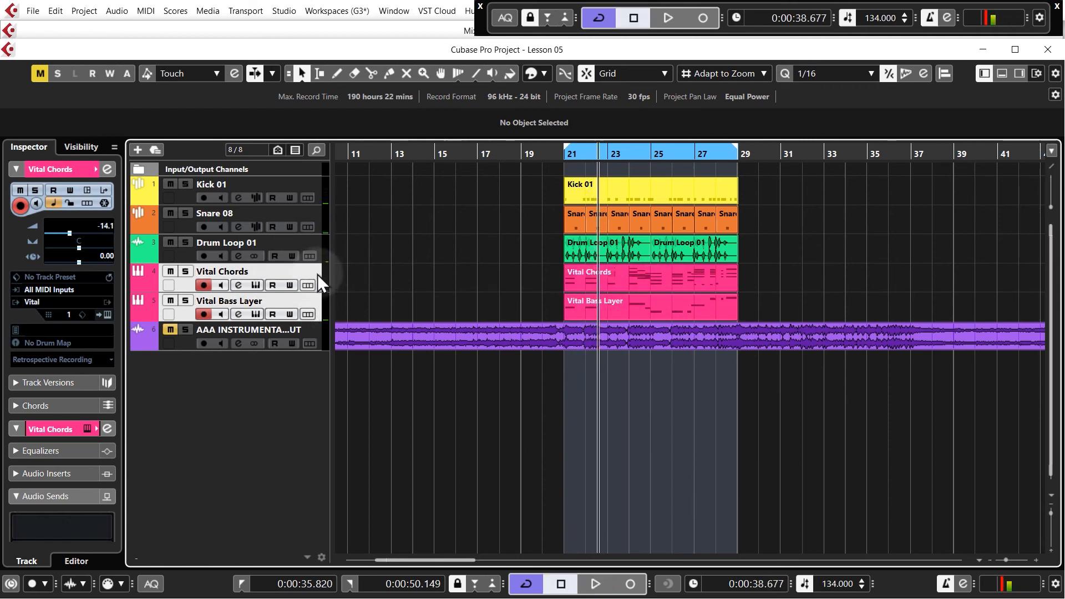
left_click_drag(103, 224, 106, 277)
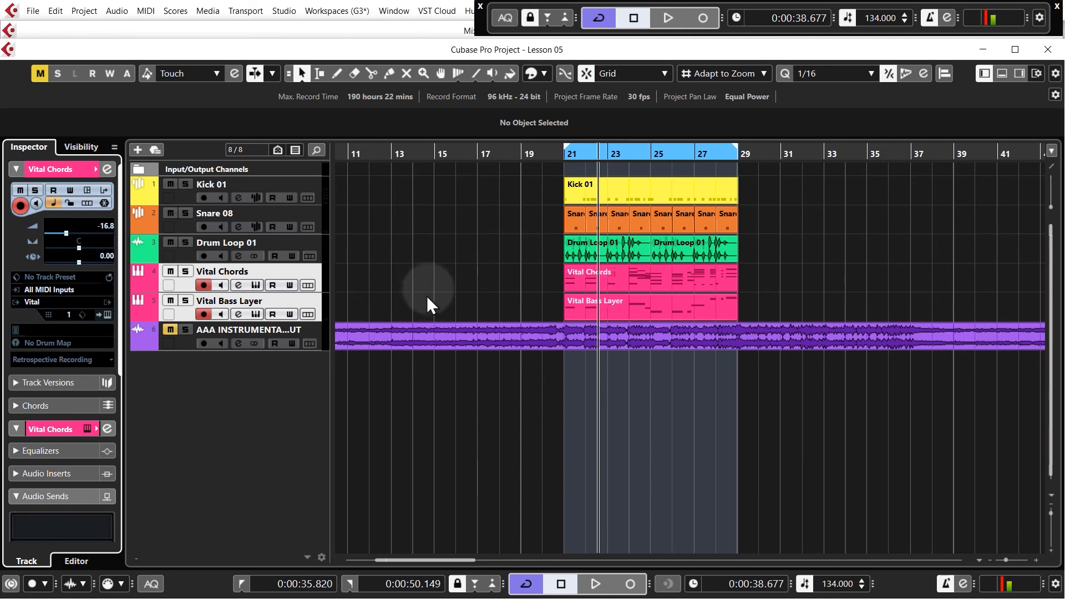
Select only the Vital Chords track and play the arrangement from bar 21.
left_click(440, 284)
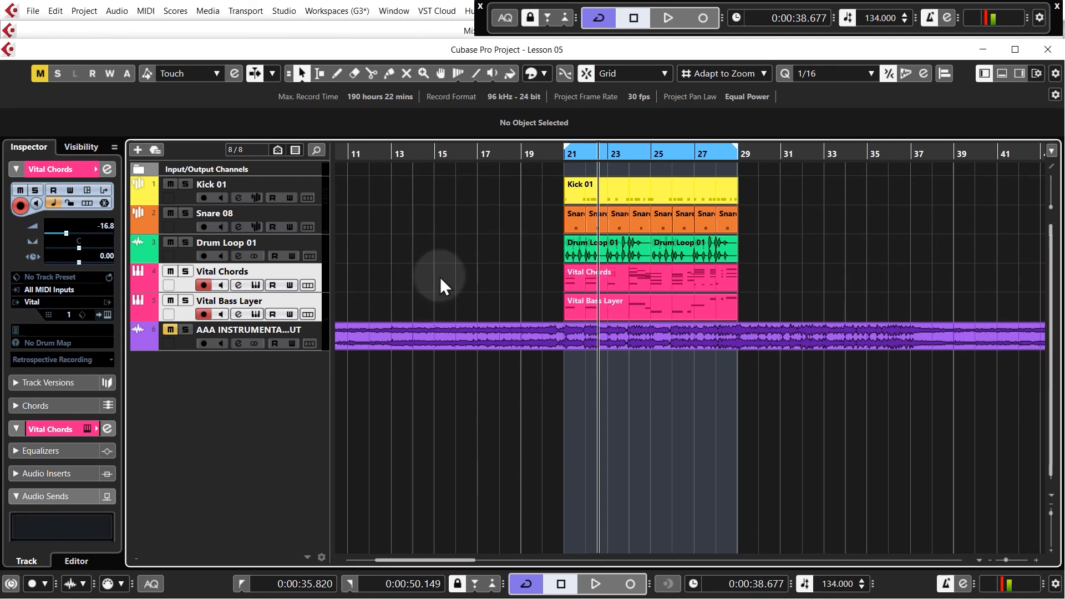
left_click(319, 272)
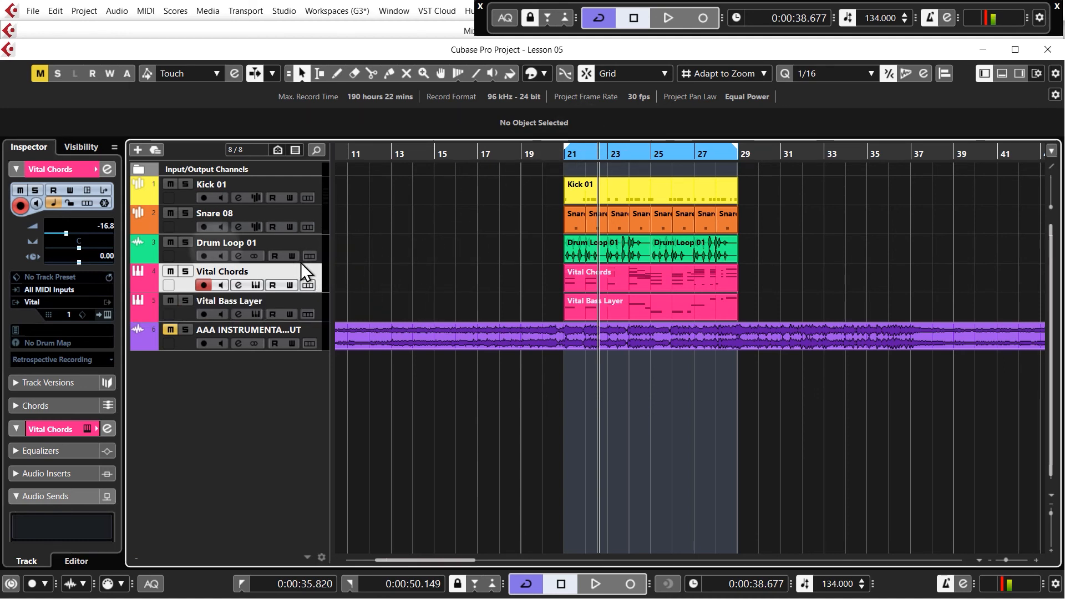
left_click(562, 156)
key("space")
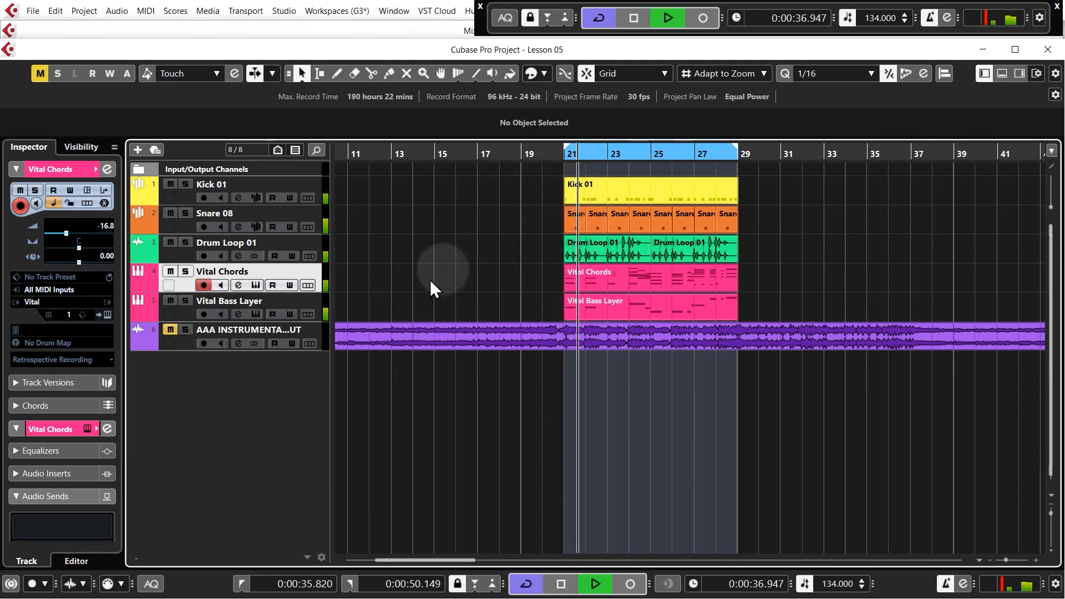
Lower the Snare 08 track's volume to -14.5 during playback, then stop the playback.
left_click(218, 214)
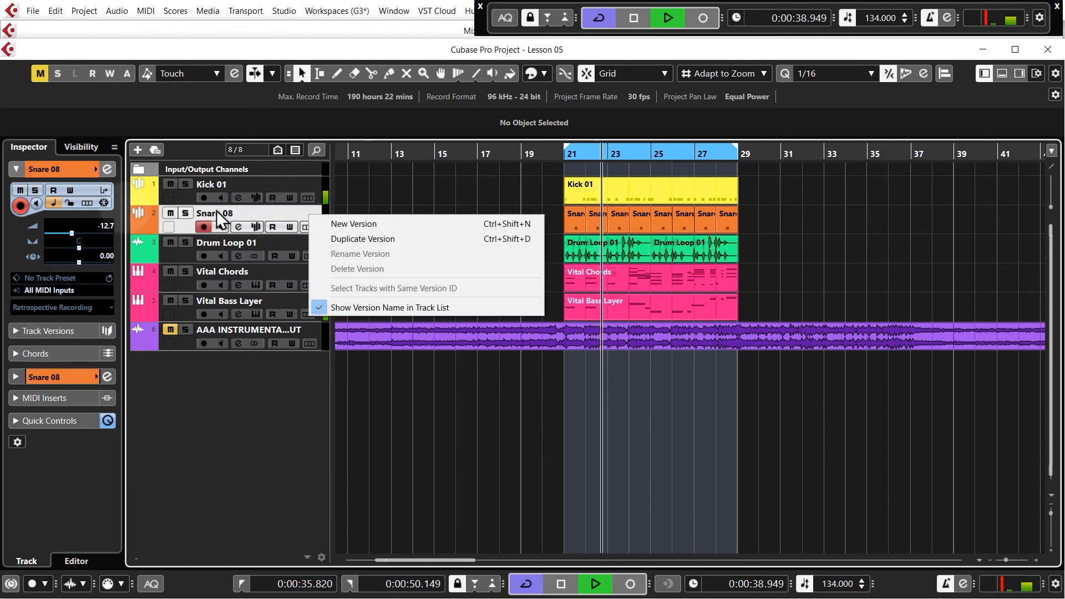
left_click(104, 226)
left_click_drag(104, 226, 104, 235)
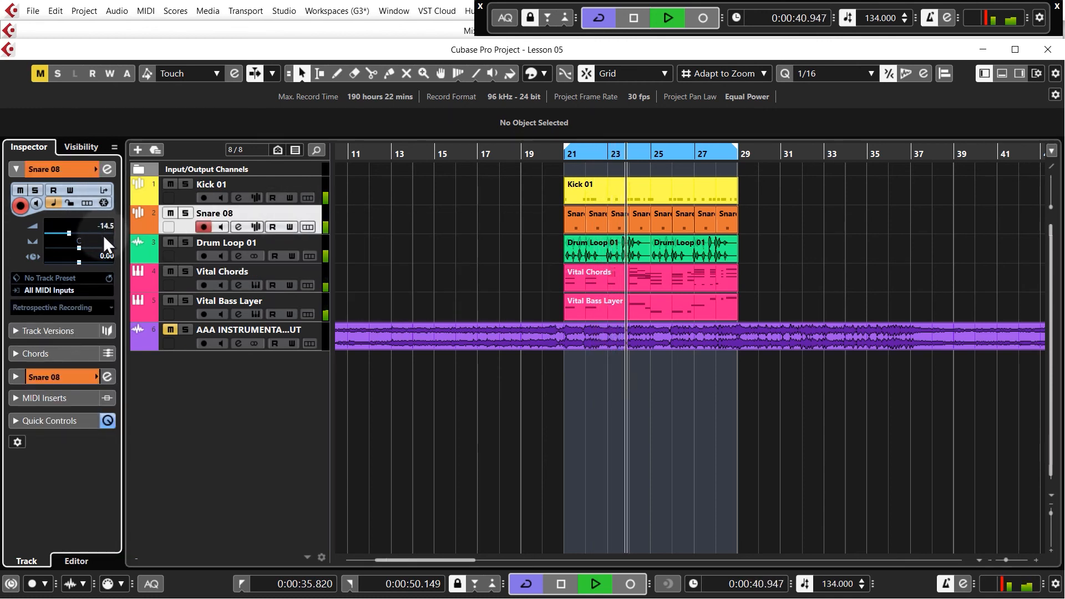
left_click(511, 233)
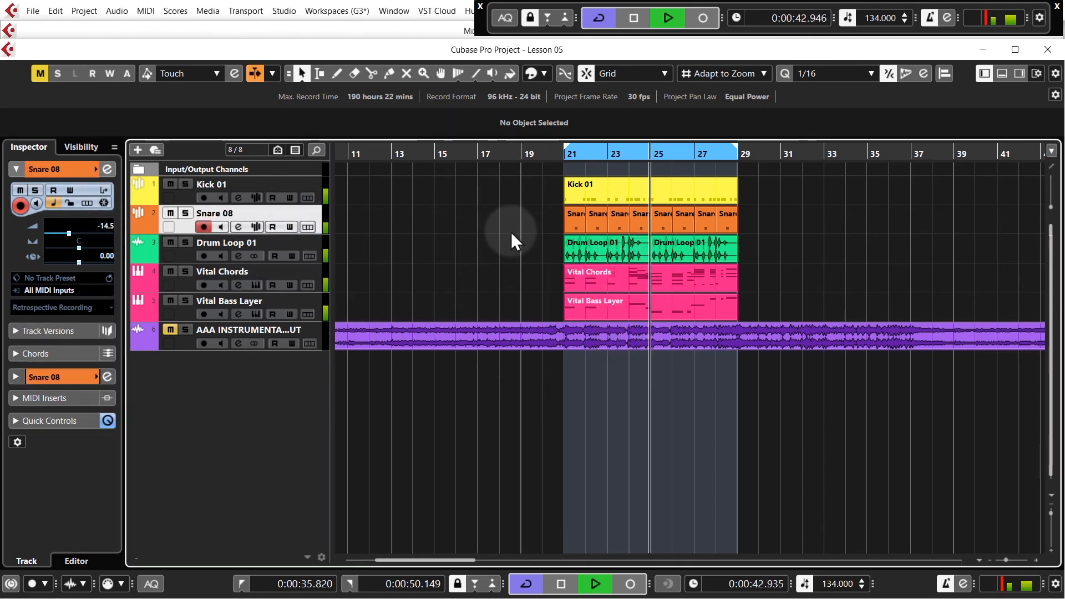
key("space")
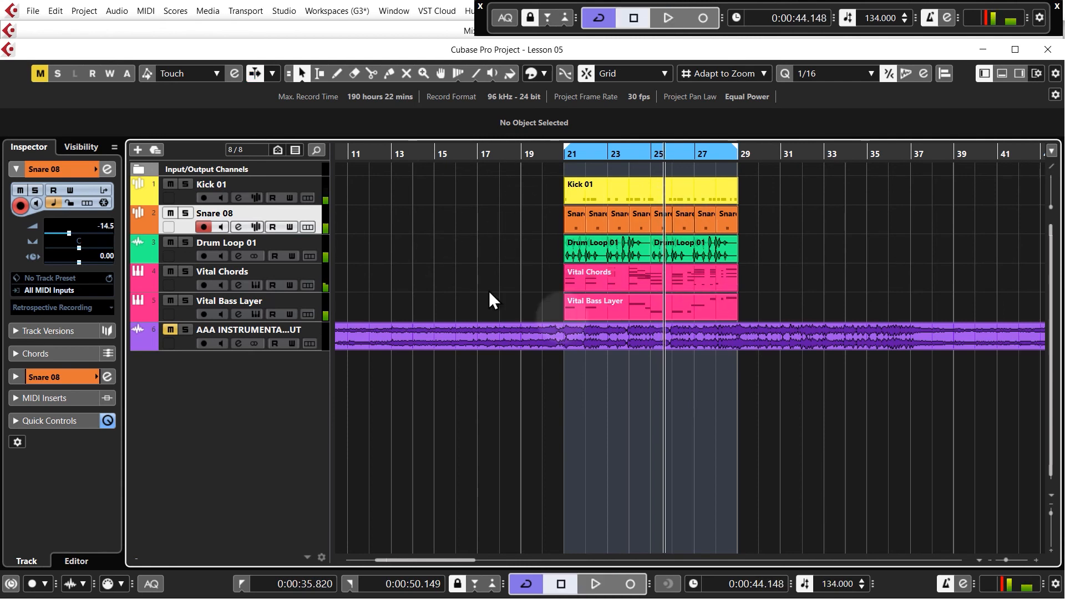
Solo the AAA INSTRUMENTAL reference track and audition its drop from bar 21.
left_click(564, 158)
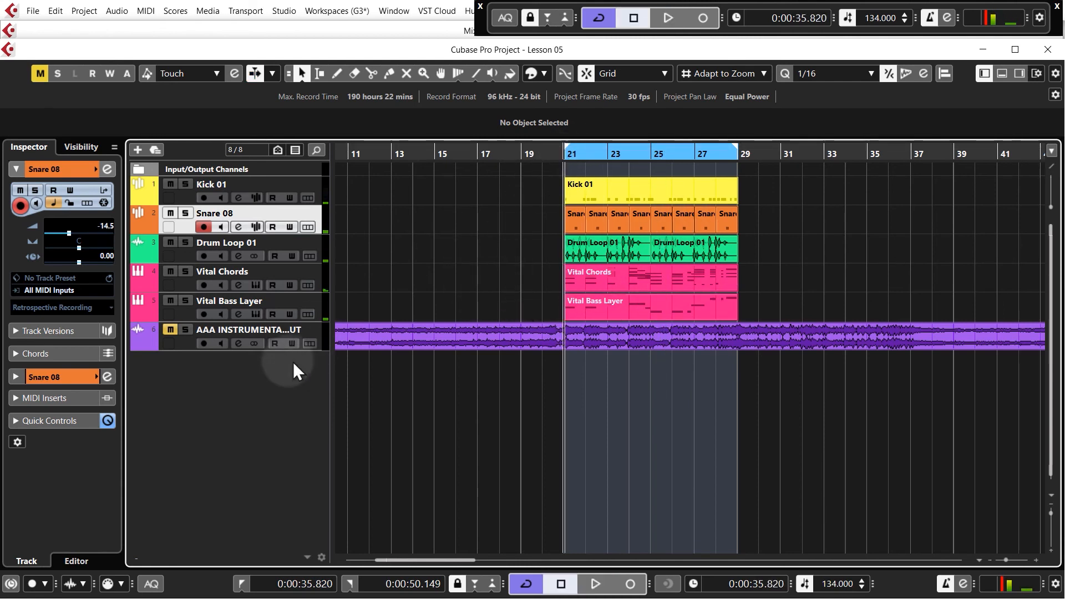
left_click(187, 331)
key("space")
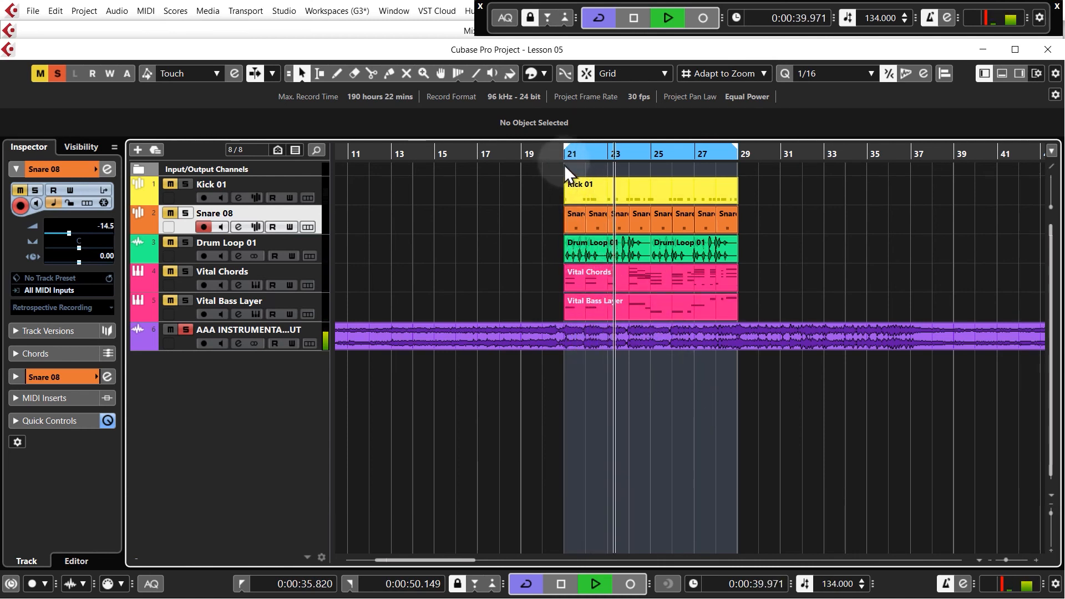
key("space")
key("space")
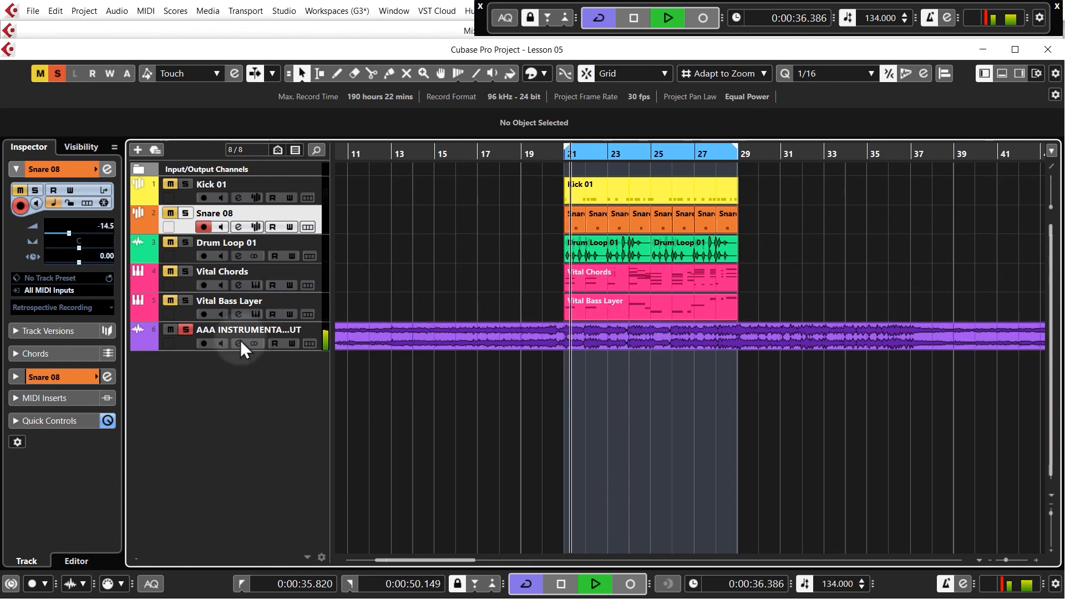
key("space")
Unsolo and mute the reference track, then briefly play the own arrangement from bar 21 for comparison.
left_click(186, 330)
left_click(170, 330)
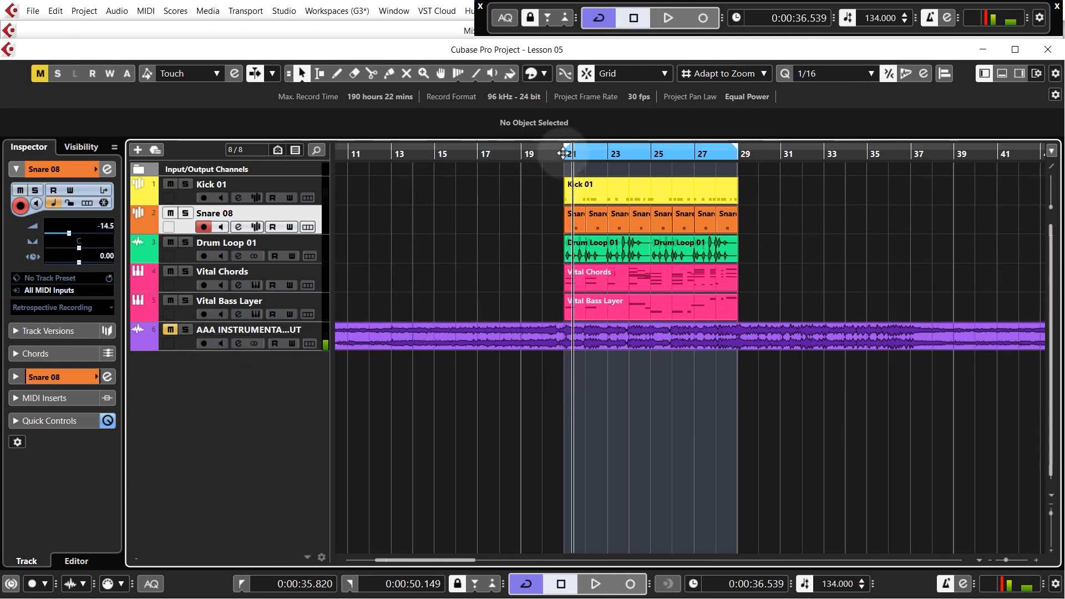
left_click(563, 153)
key("space")
key("space")
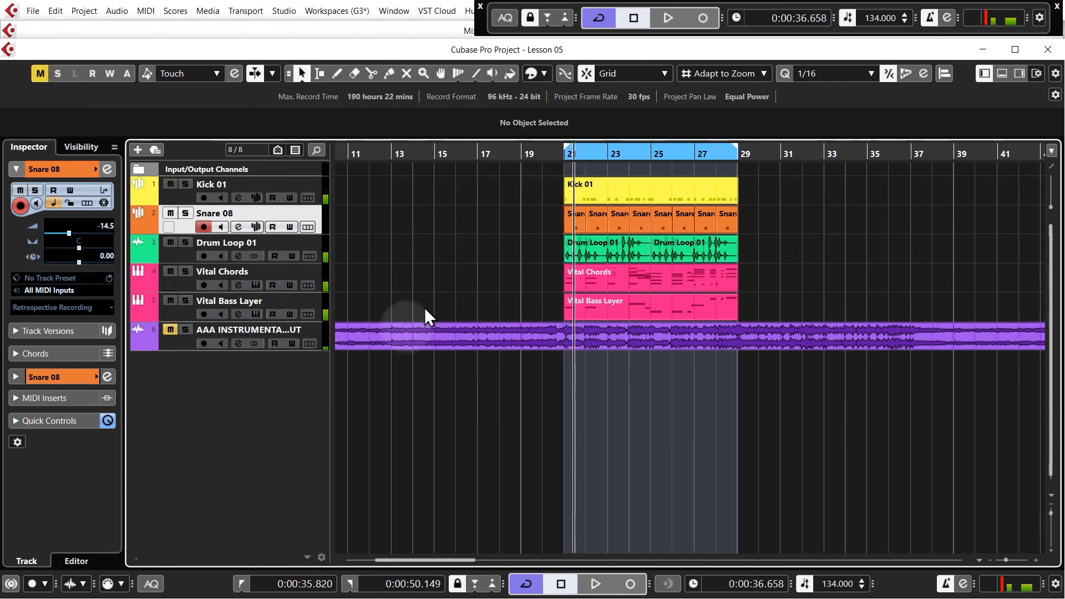